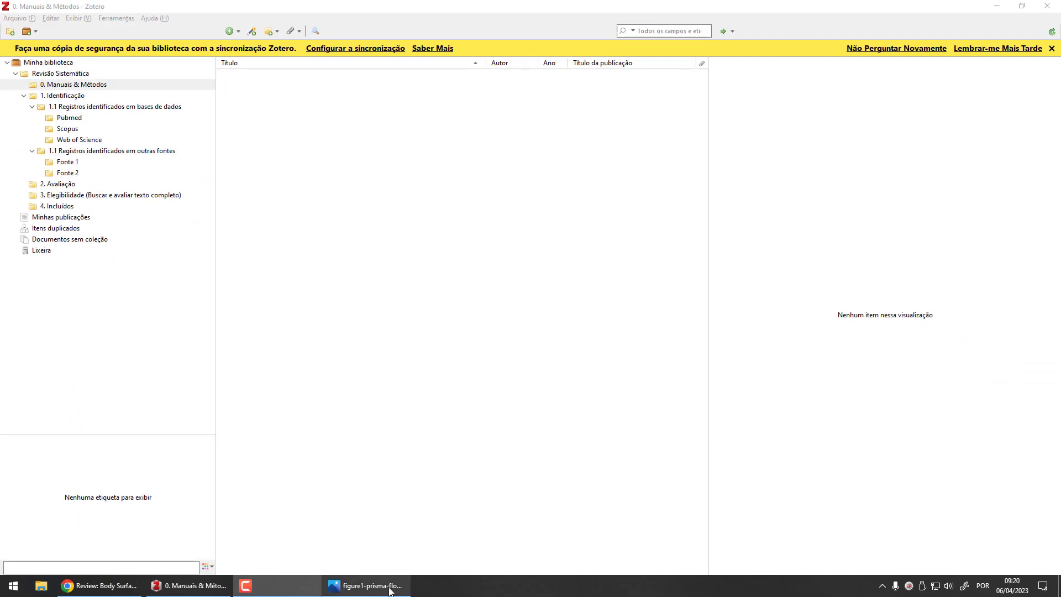
- Add the PDF "A declaração PRISMA 2020 - diretriz atualizada para relatar revisões sistemáticas.pdf" to the 0. Manuais & Métodos collection
{"action": "left_click", "coordinate": [387, 586]}
{"action": "left_click", "coordinate": [816, 41]}
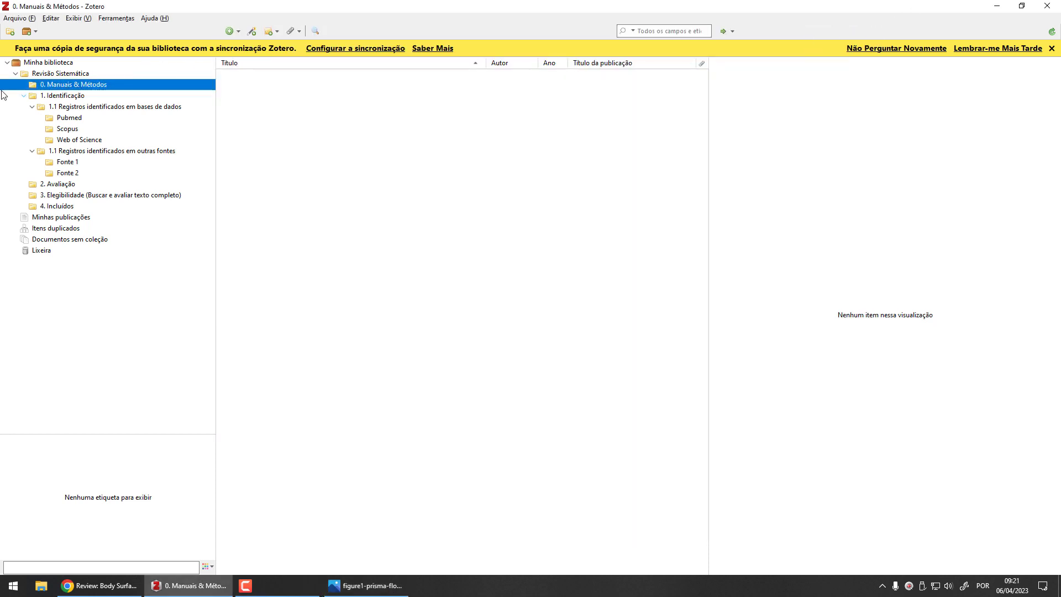
{"action": "left_click_drag", "start_coordinate": [0, 141], "coordinate": [315, 147]}
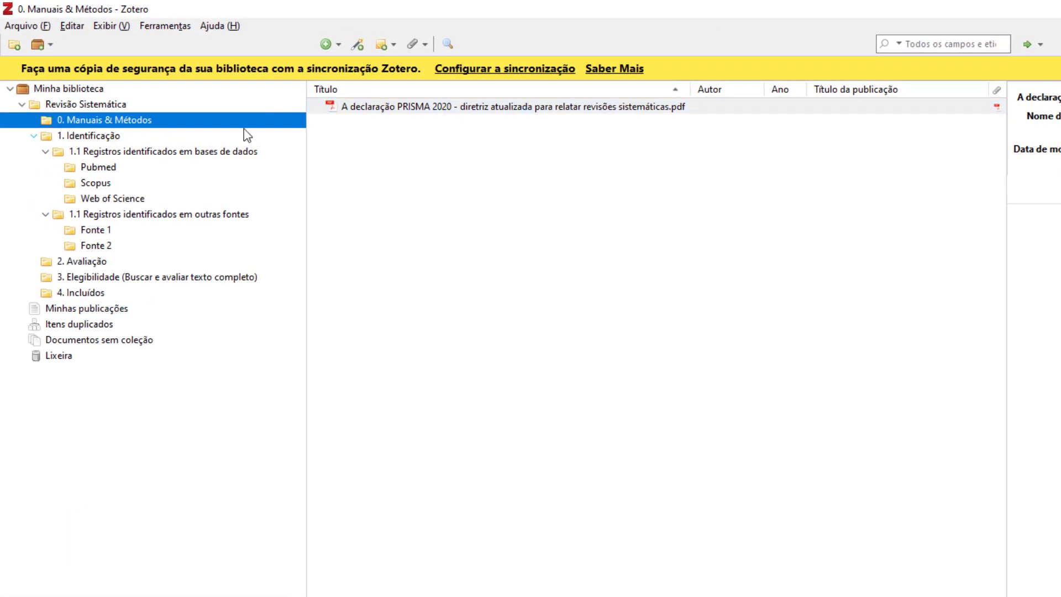
{"action": "left_click", "coordinate": [380, 123]}
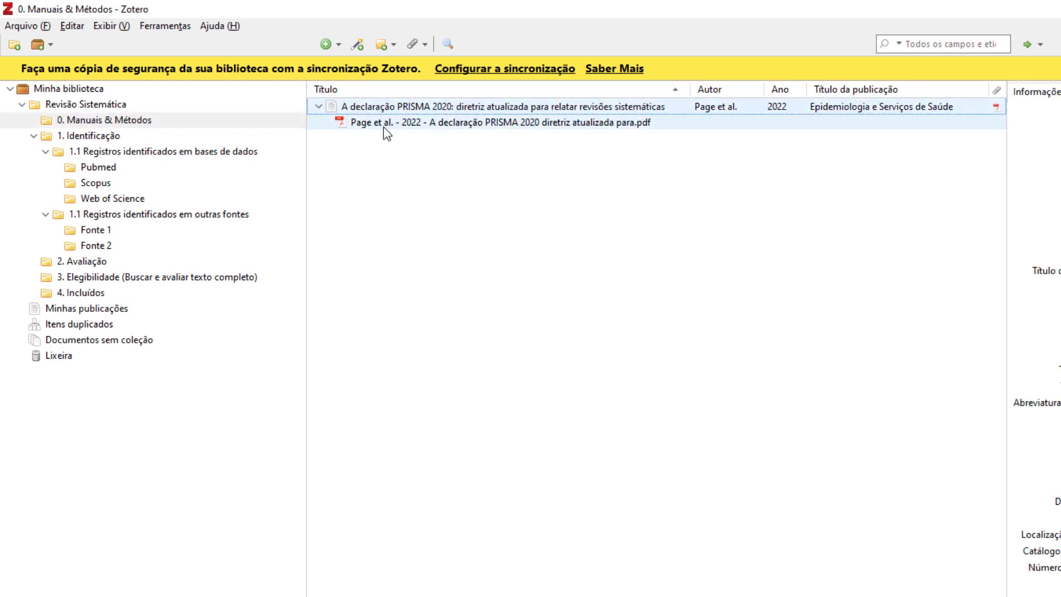
{"action": "left_click", "coordinate": [391, 112]}
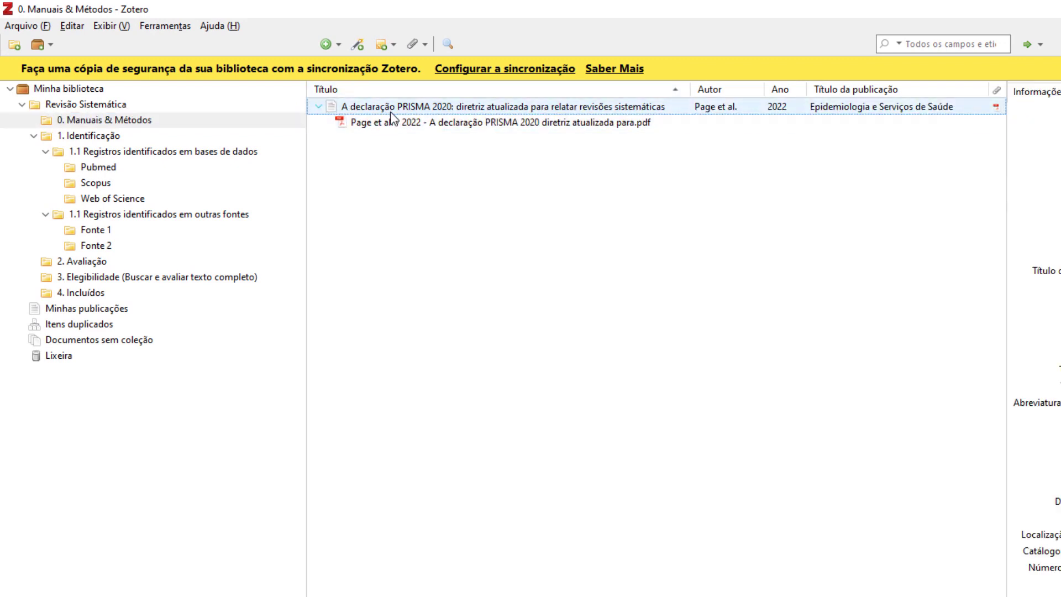
- Save the YouTube video "Elements of a Cochrane Review" from Chrome into 0. Manuais & Métodos and open its Zotero entry
{"action": "left_click", "coordinate": [97, 121]}
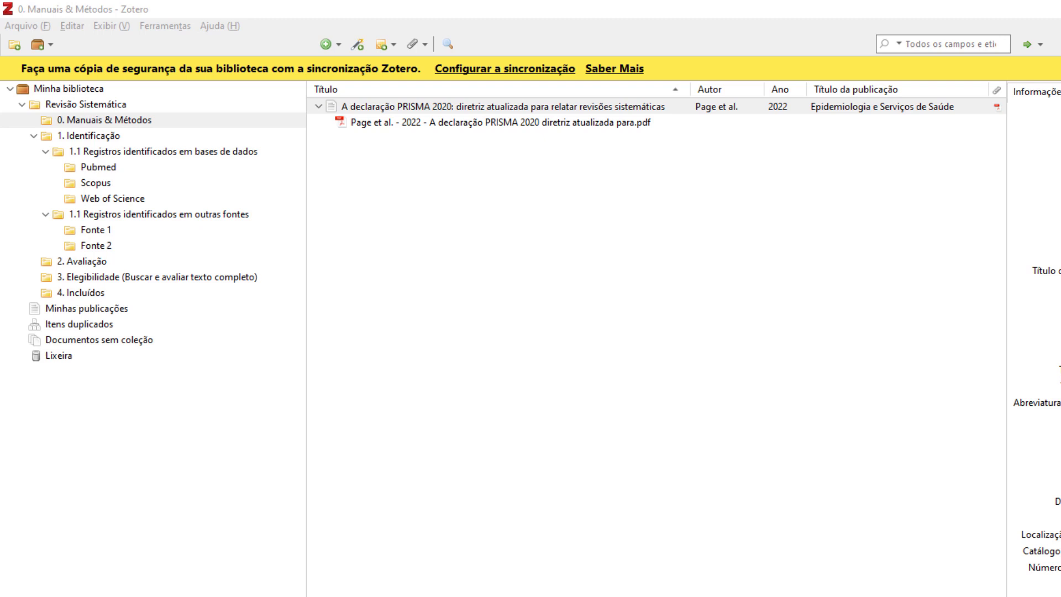
{"action": "left_click_drag", "start_coordinate": [236, 104], "coordinate": [449, 31]}
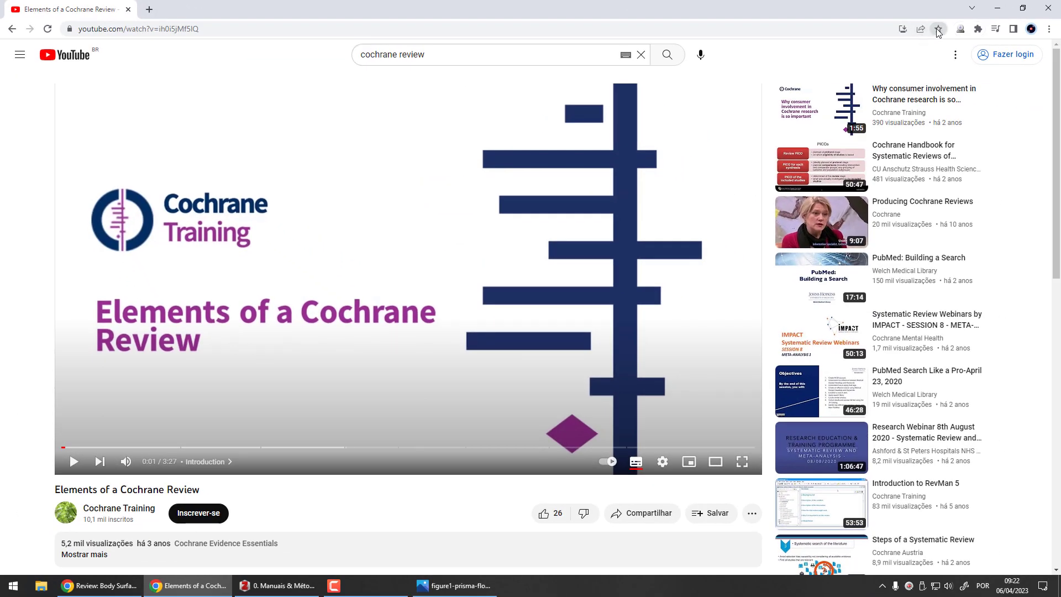
{"action": "left_click_drag", "start_coordinate": [56, 490], "coordinate": [199, 491]}
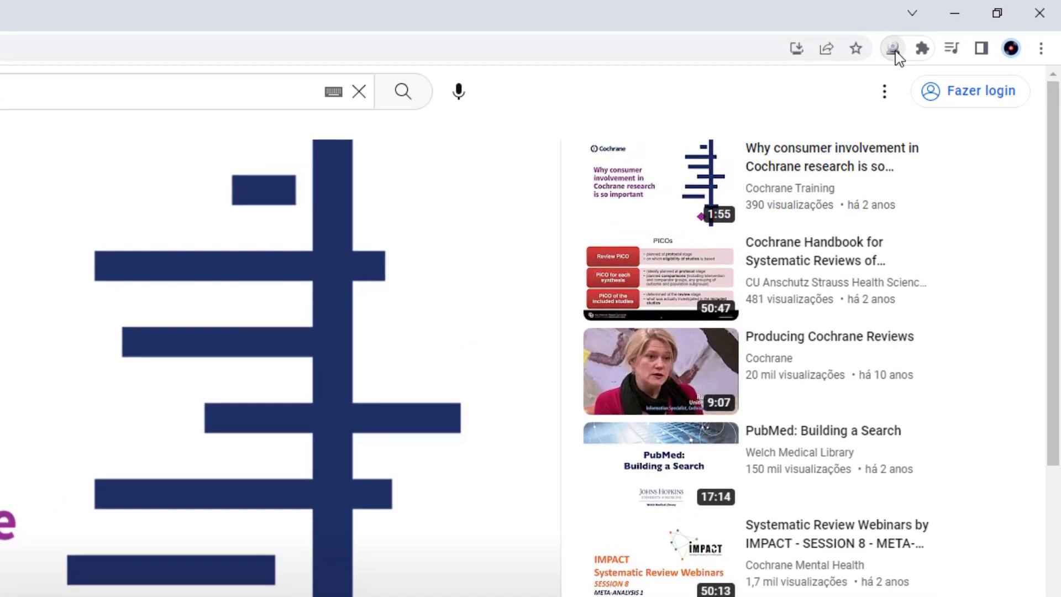
{"action": "left_click", "coordinate": [906, 50]}
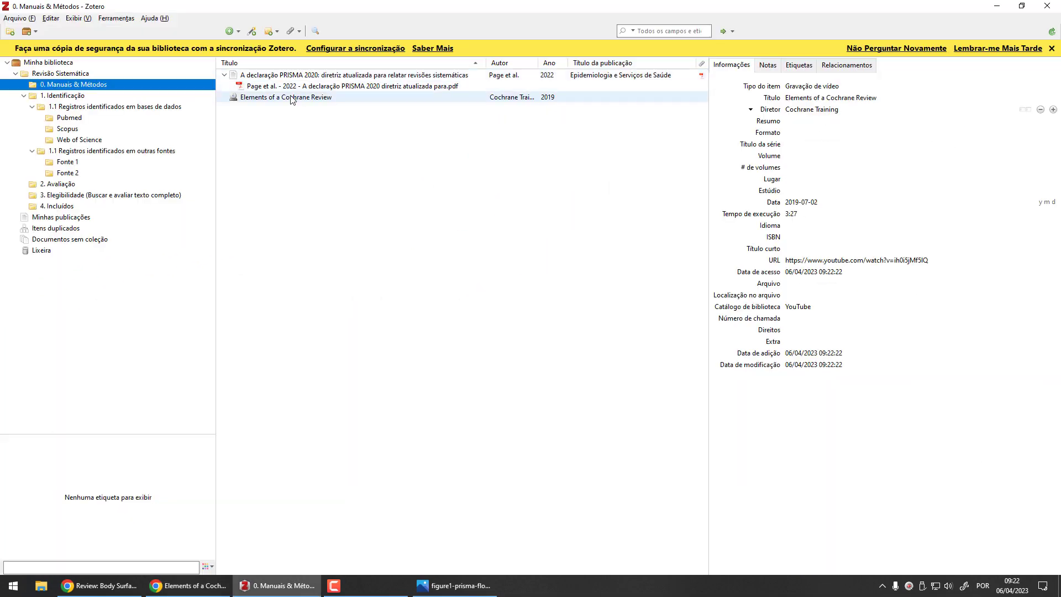
{"action": "left_click", "coordinate": [278, 99]}
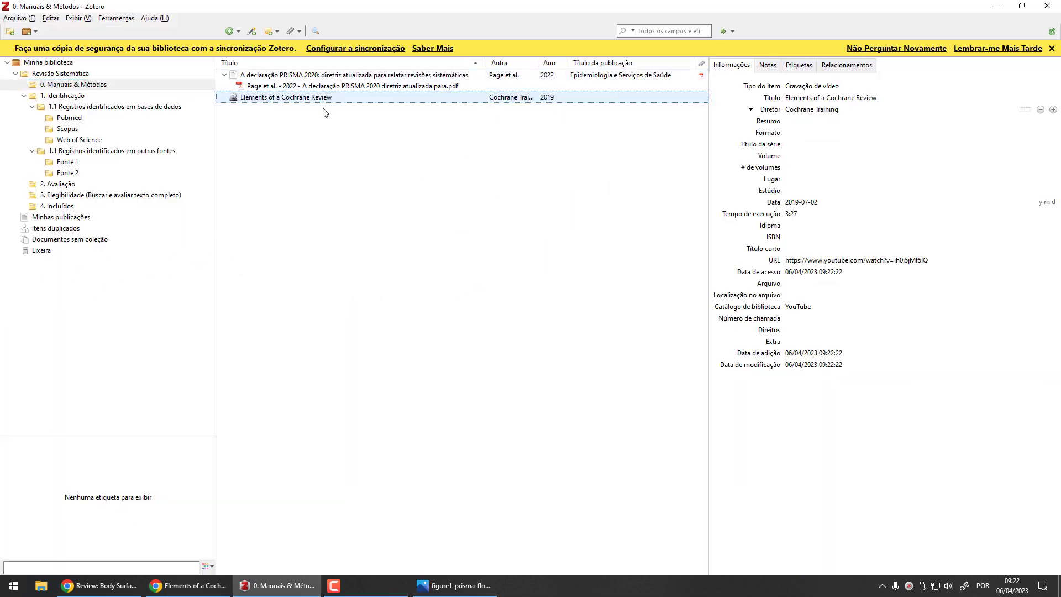
{"action": "double_click", "coordinate": [259, 98]}
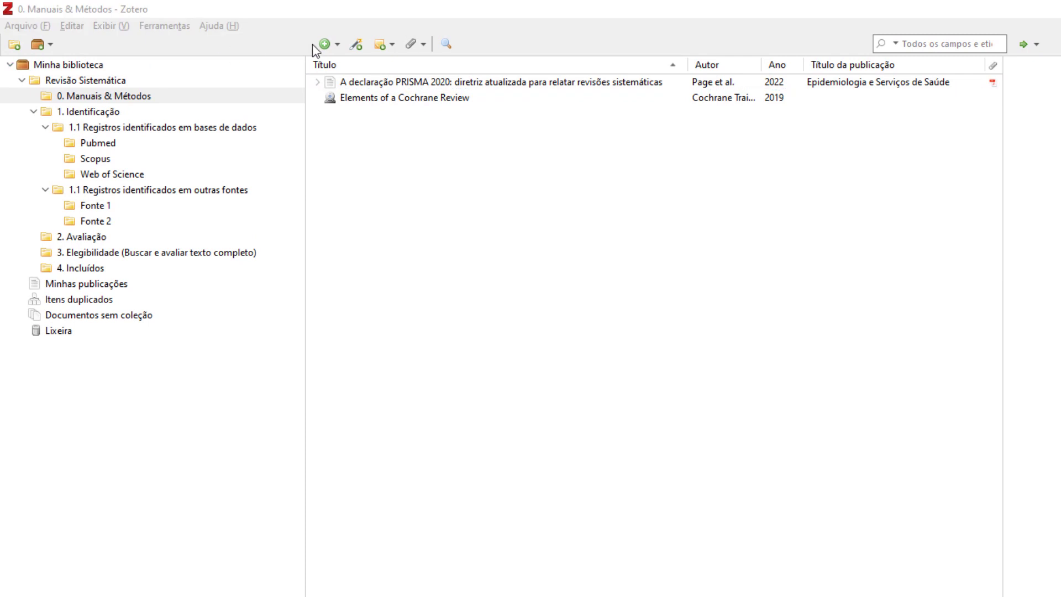
{"action": "left_click", "coordinate": [355, 44]}
{"action": "type", "text": "https://doi.org/10.46658/JBIMES-20-02"}
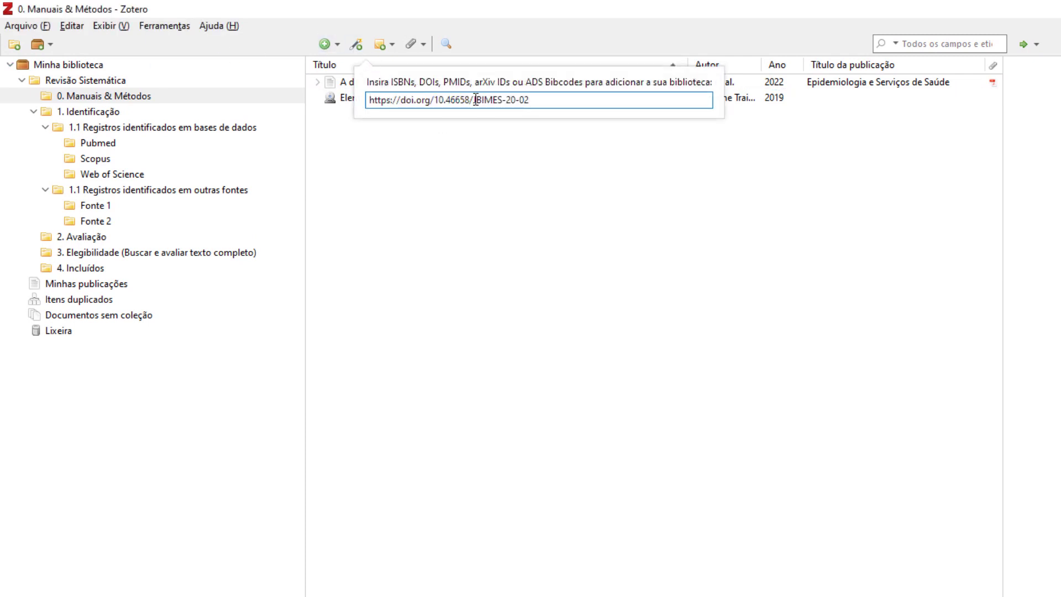
{"action": "key", "text": "Return"}
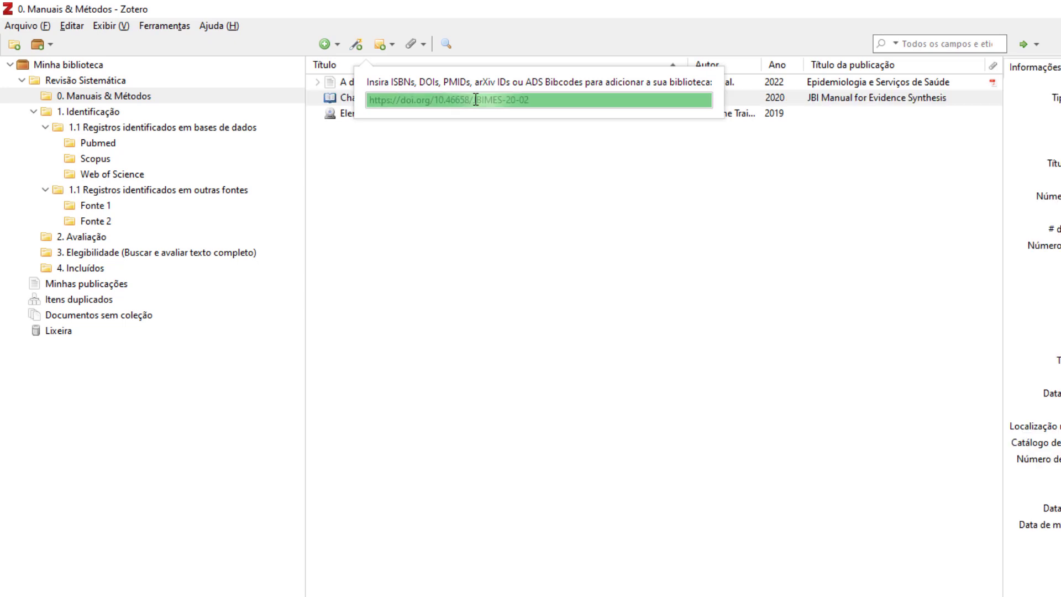
{"action": "left_click", "coordinate": [422, 102]}
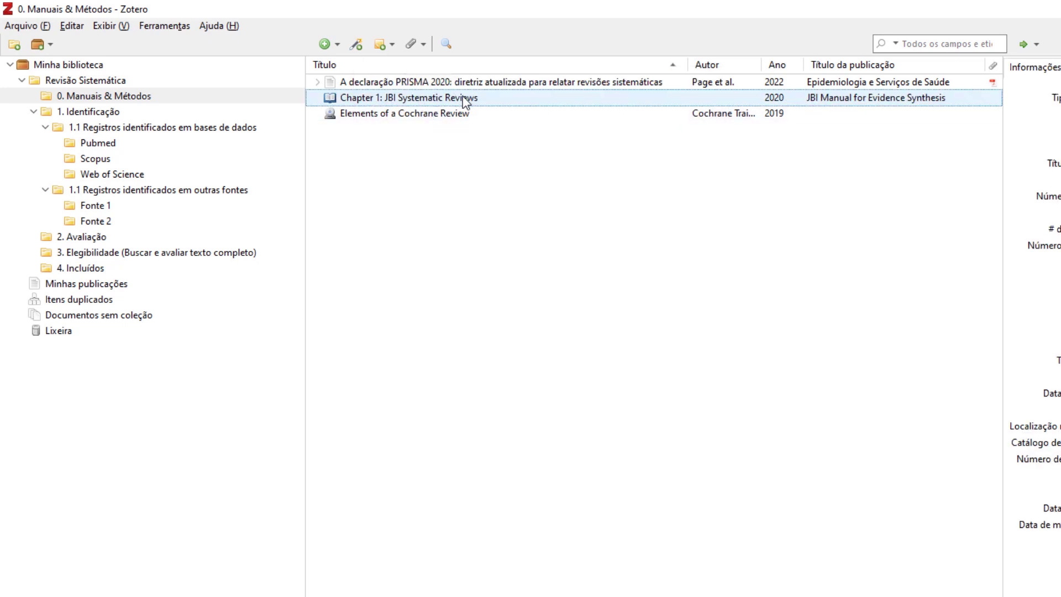
{"action": "left_click", "coordinate": [356, 44]}
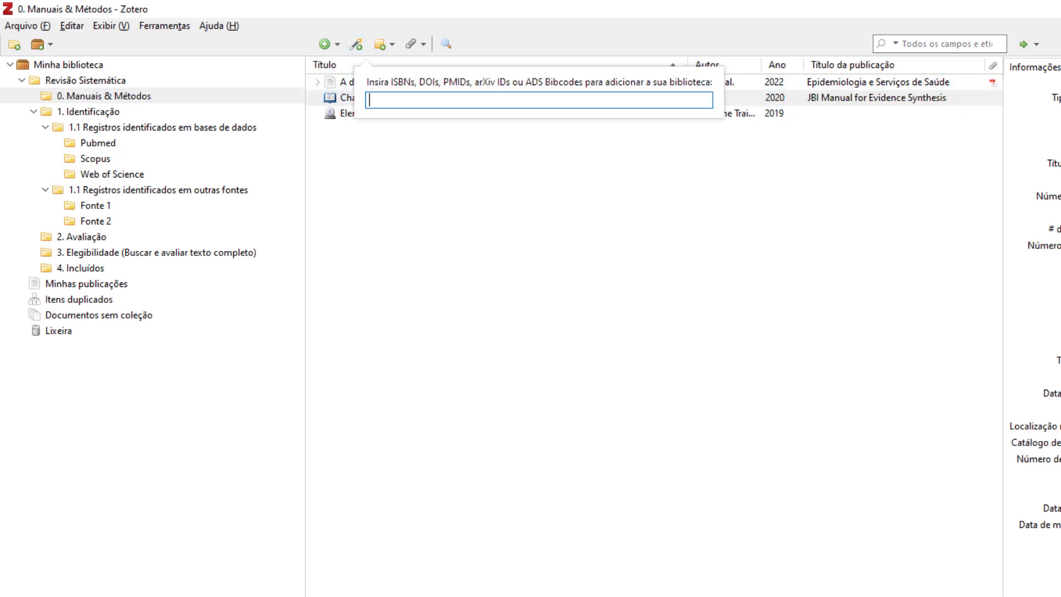
{"action": "key", "text": "Escape"}
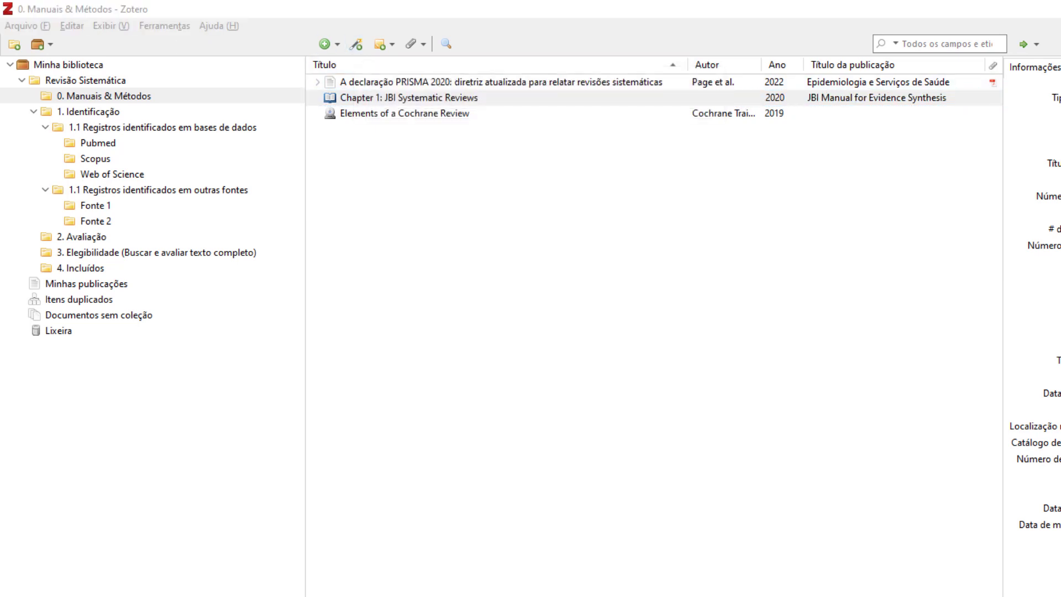
{"action": "left_click", "coordinate": [356, 45]}
{"action": "key", "text": "ctrl+v"}
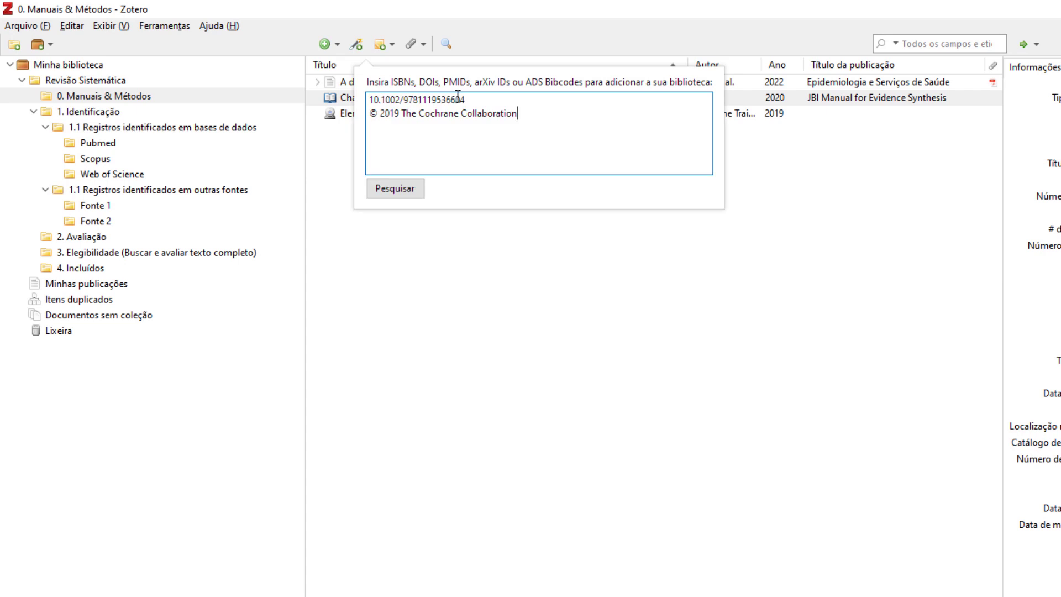
{"action": "key", "text": "shift+Home"}
{"action": "key", "text": "BackSpace"}
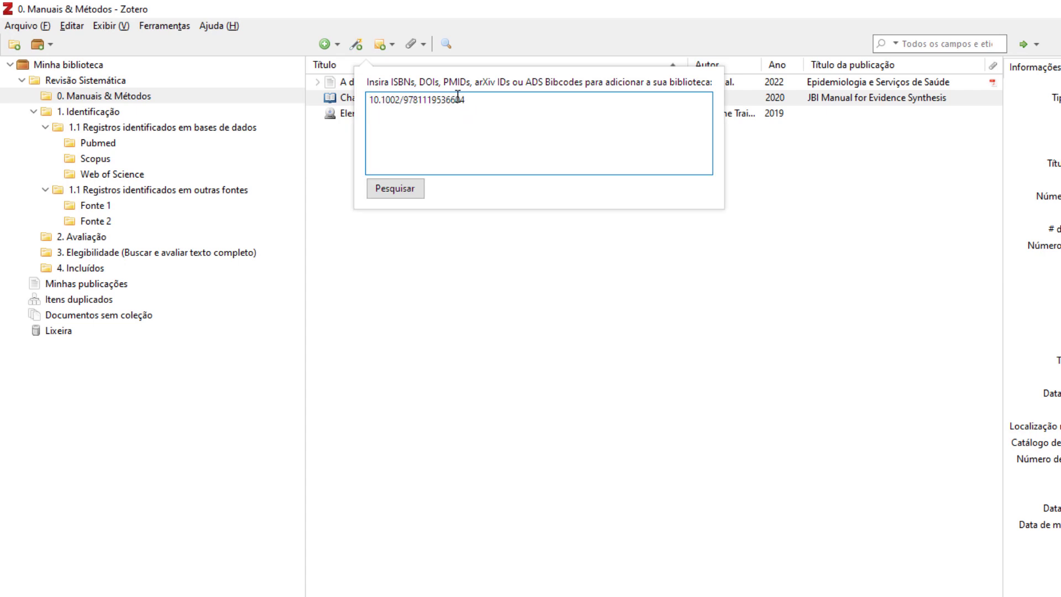
{"action": "left_click", "coordinate": [398, 188]}
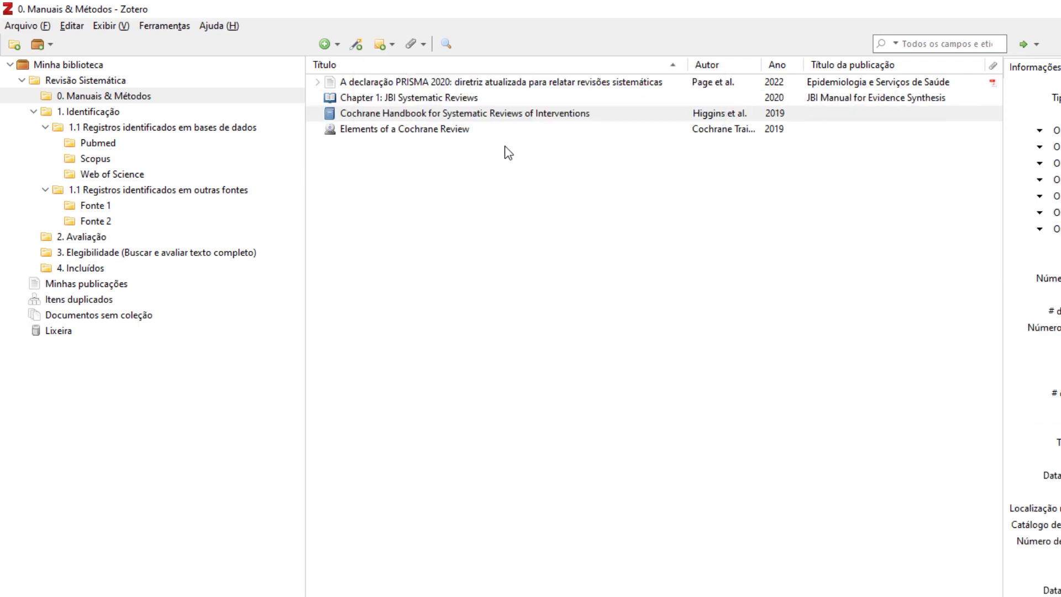
- Remove "Cochrane Handbook for Systematic Reviews of Interventions" from the 0. Manuais & Métodos collection
{"action": "left_click", "coordinate": [416, 130]}
{"action": "left_click", "coordinate": [420, 116]}
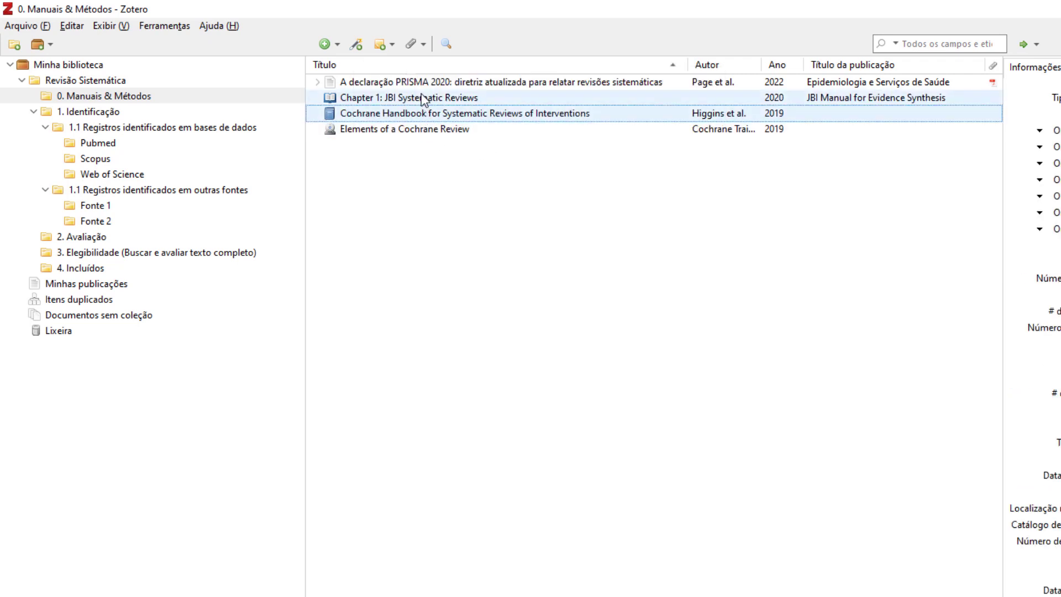
{"action": "left_click", "coordinate": [420, 97]}
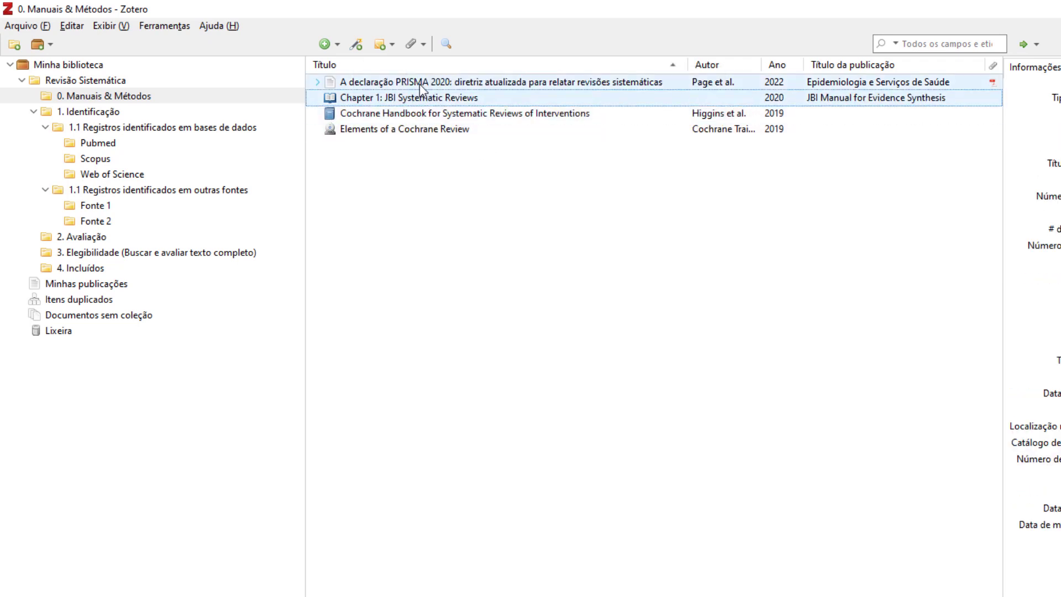
{"action": "left_click", "coordinate": [420, 113]}
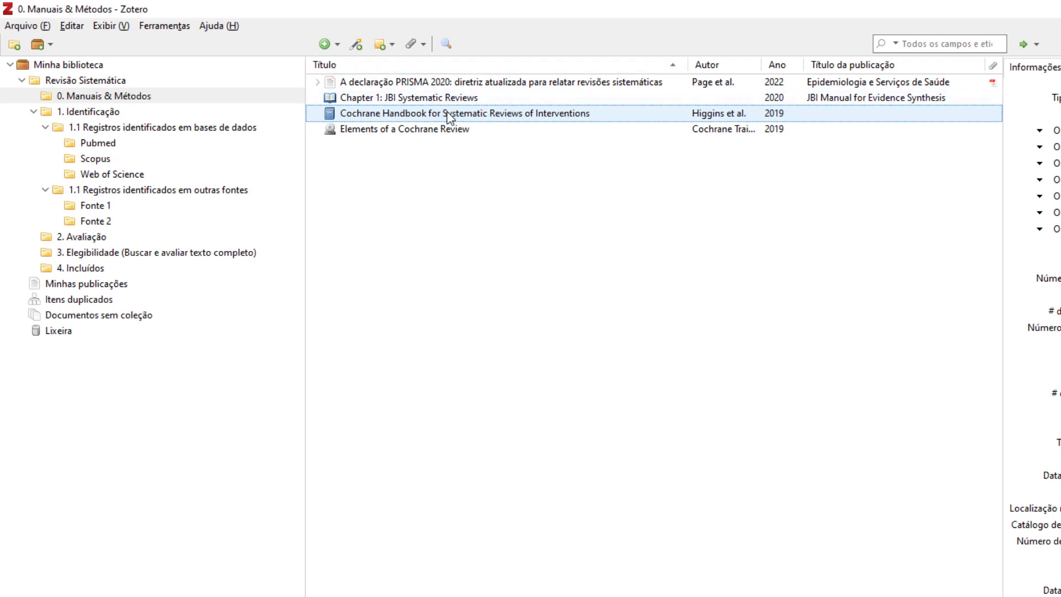
{"action": "key", "text": "Delete"}
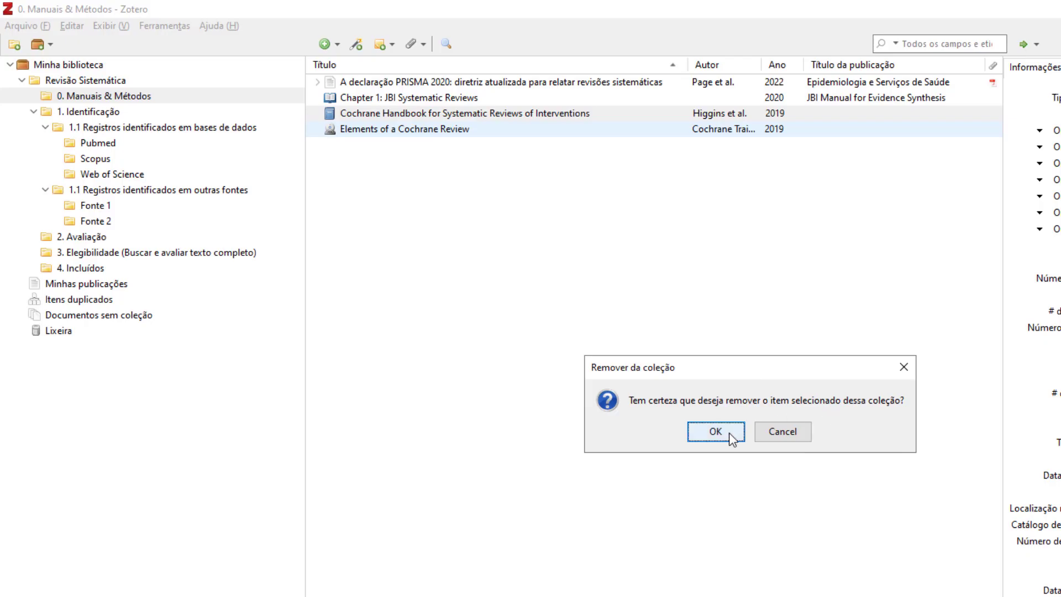
{"action": "left_click", "coordinate": [716, 432]}
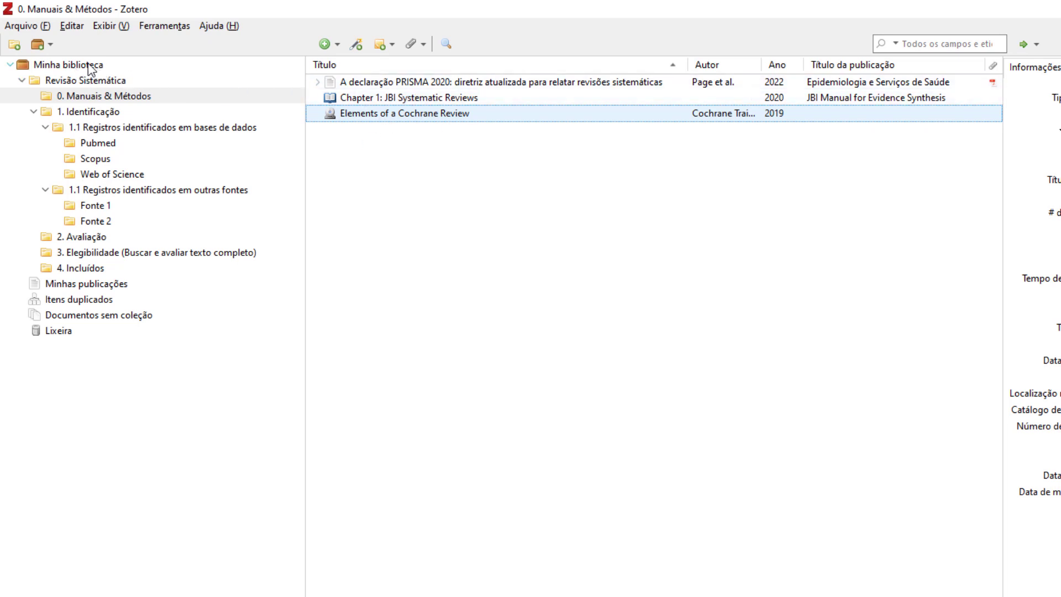
- Add the Cochrane Handbook entry from Minha biblioteca back to 0. Manuais & Métodos and open that collection
{"action": "left_click", "coordinate": [43, 65]}
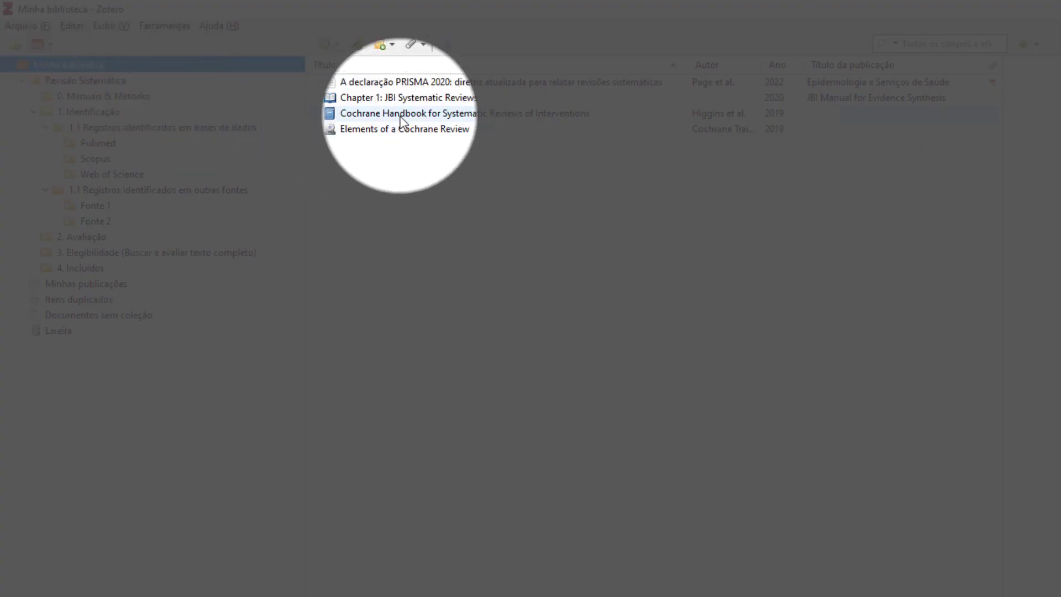
{"action": "left_click", "coordinate": [422, 113]}
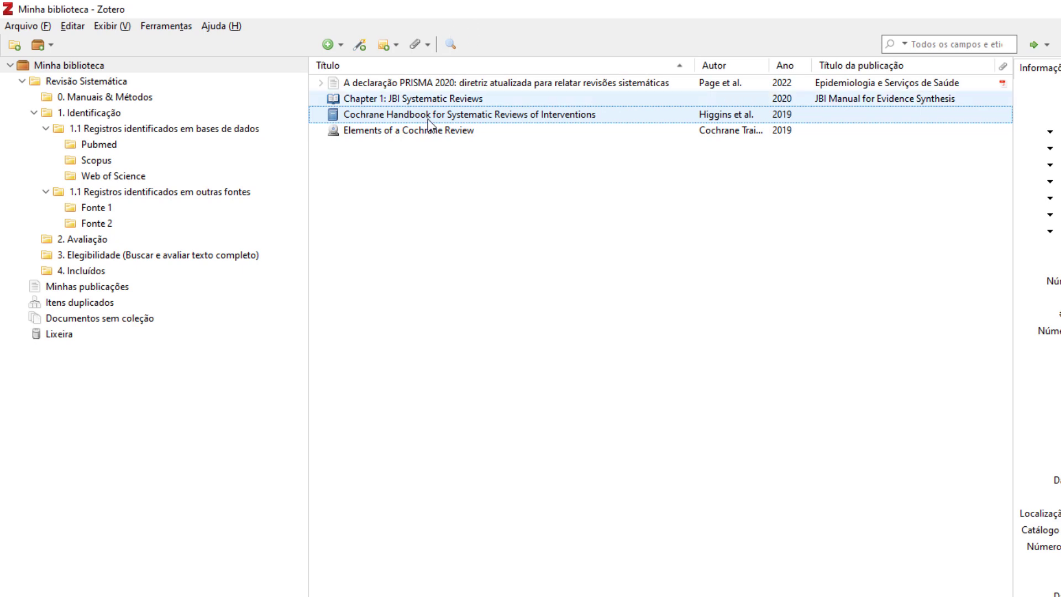
{"action": "left_click_drag", "start_coordinate": [313, 114], "coordinate": [75, 96]}
{"action": "left_click", "coordinate": [76, 96]}
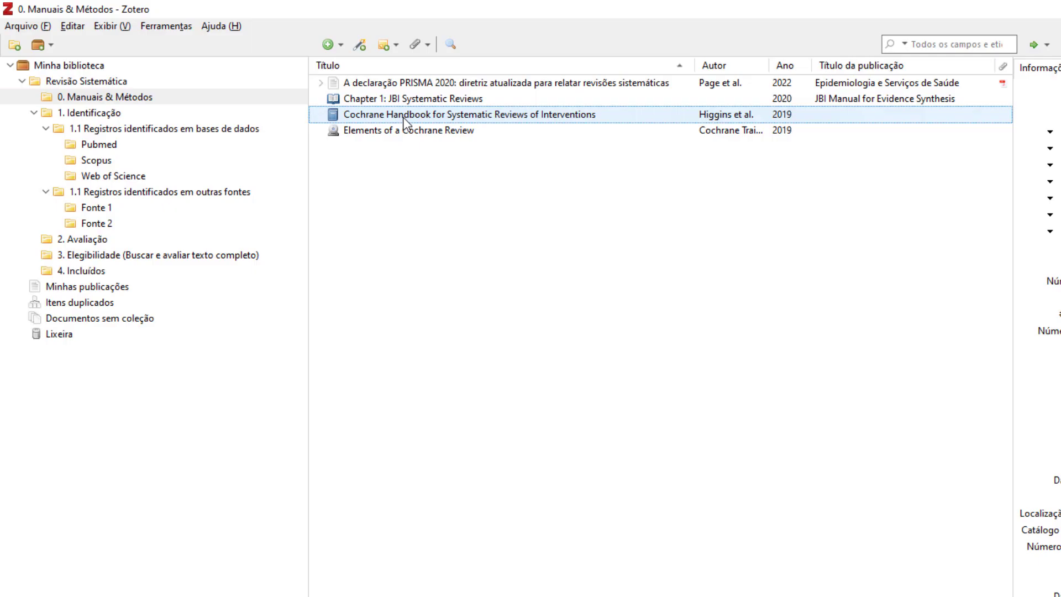
- Move the Cochrane Handbook entry to the trash and check the Minha biblioteca list
{"action": "right_click", "coordinate": [404, 117]}
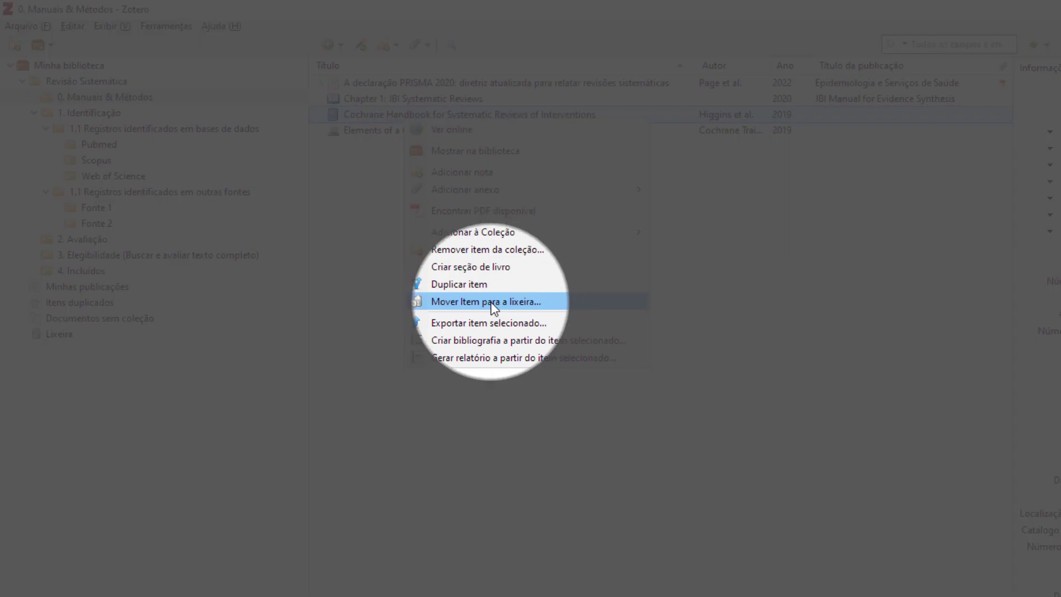
{"action": "left_click", "coordinate": [491, 302]}
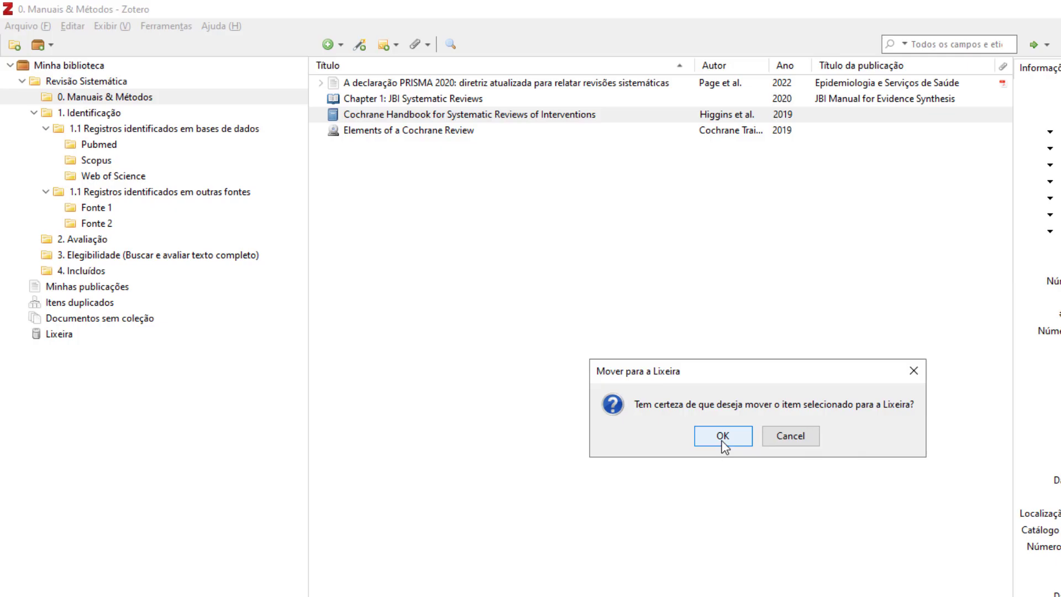
{"action": "left_click", "coordinate": [722, 436]}
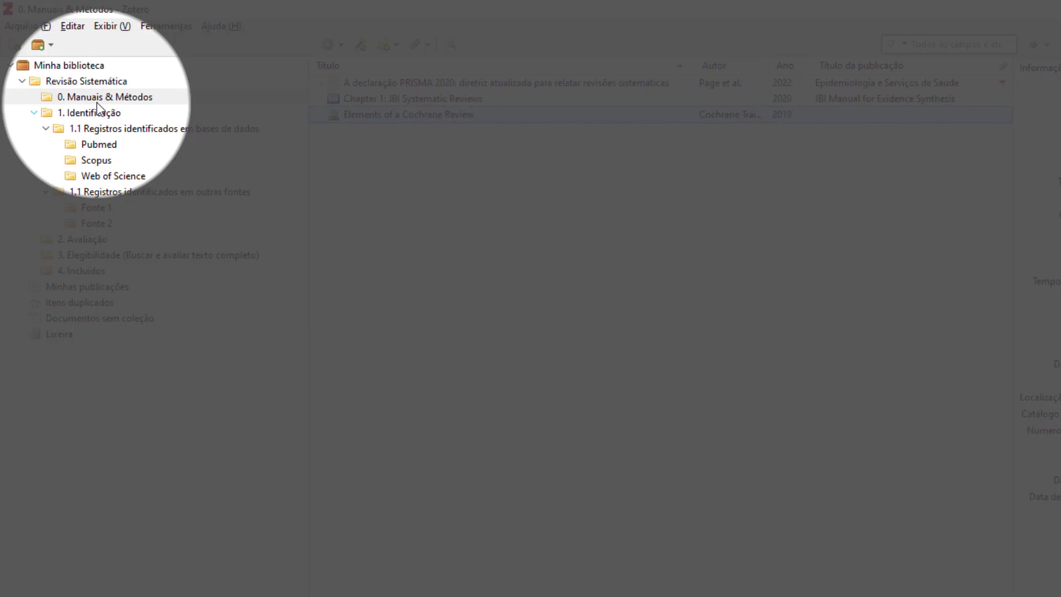
{"action": "left_click", "coordinate": [88, 67]}
- Restore the Cochrane Handbook entry from Lixeira to the library and check it in 0. Manuais & Métodos
{"action": "left_click", "coordinate": [85, 331]}
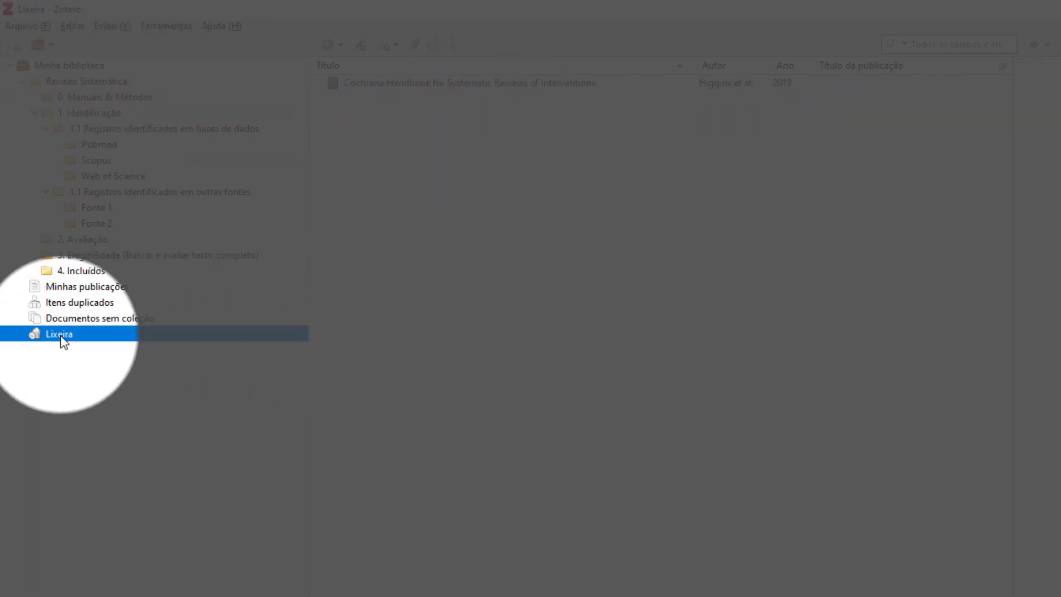
{"action": "left_click", "coordinate": [417, 90]}
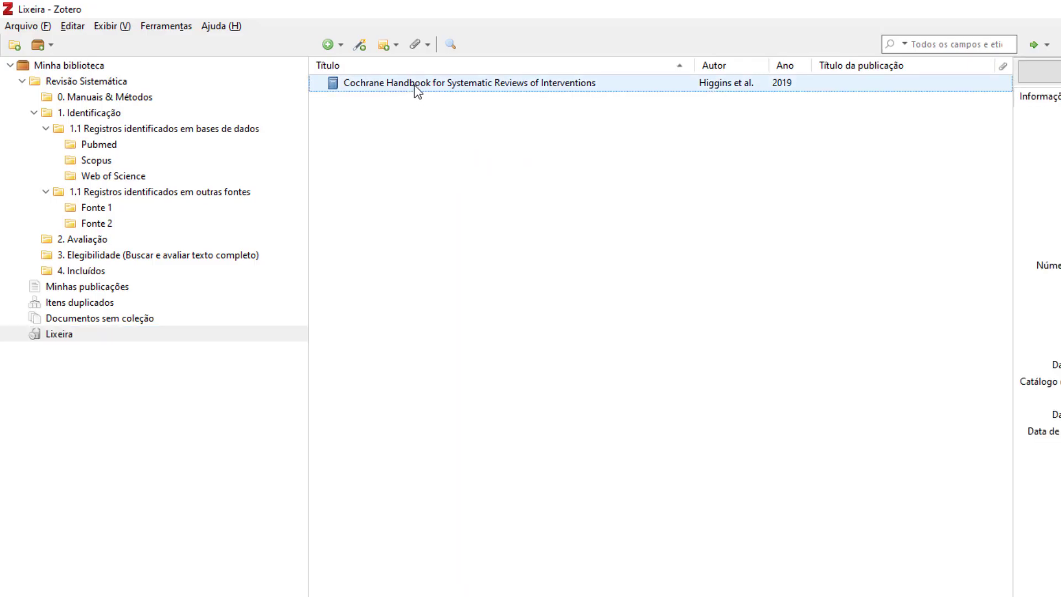
{"action": "right_click", "coordinate": [414, 86]}
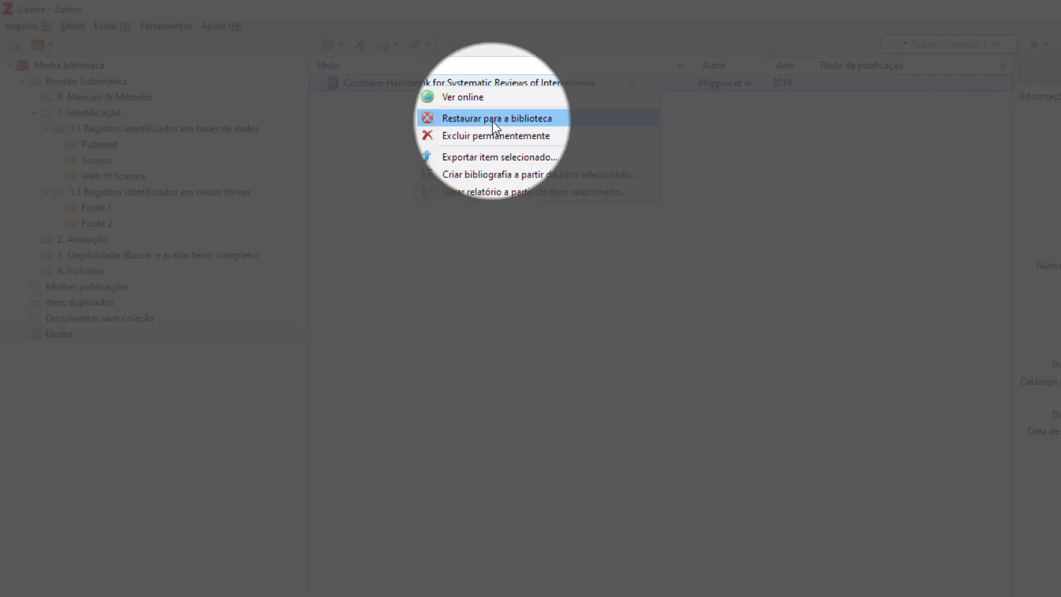
{"action": "left_click", "coordinate": [488, 118]}
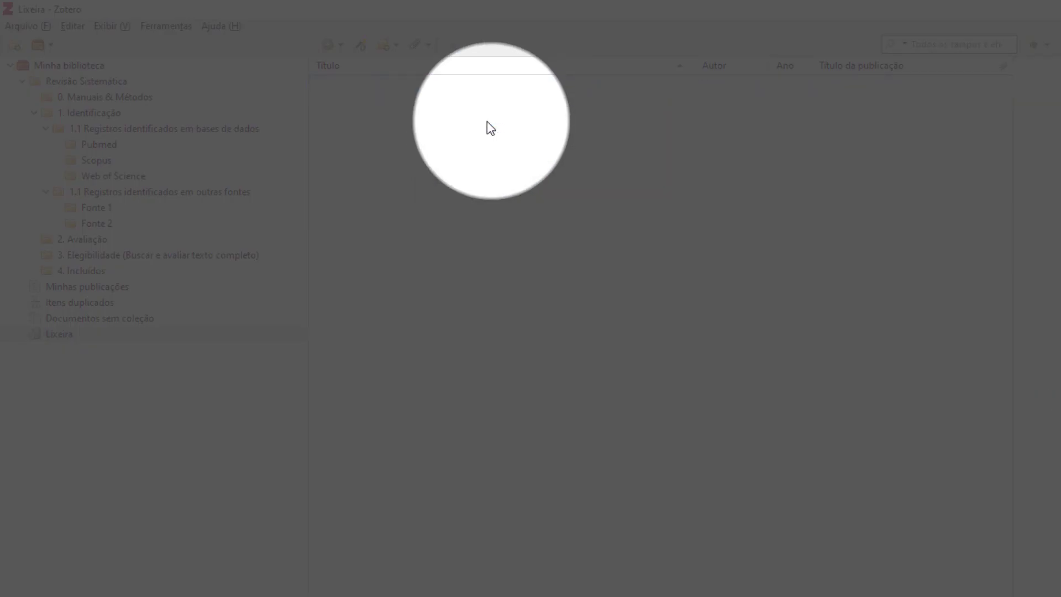
{"action": "left_click", "coordinate": [65, 68]}
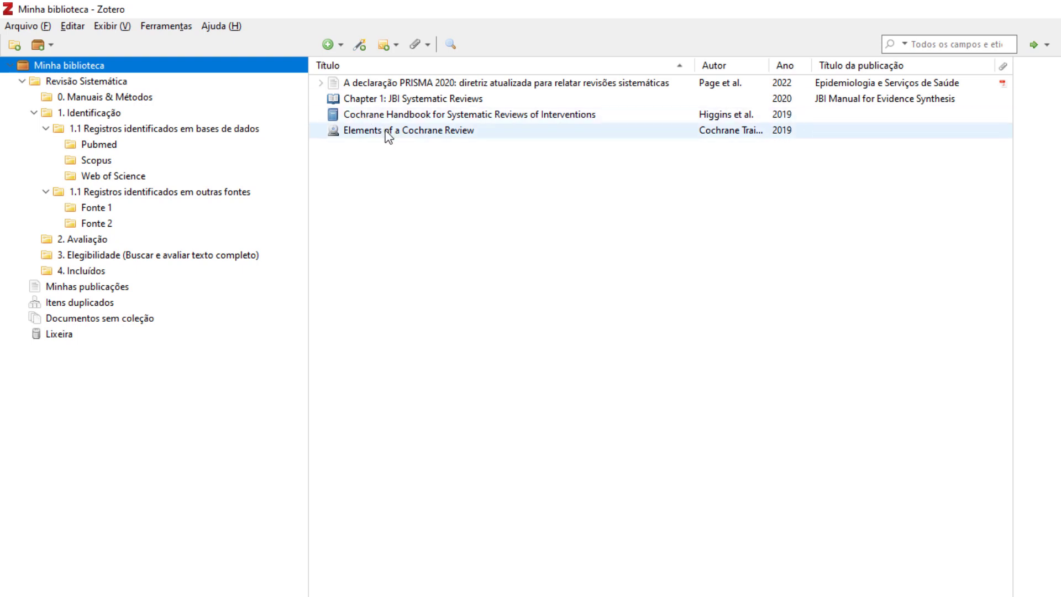
{"action": "left_click", "coordinate": [121, 95]}
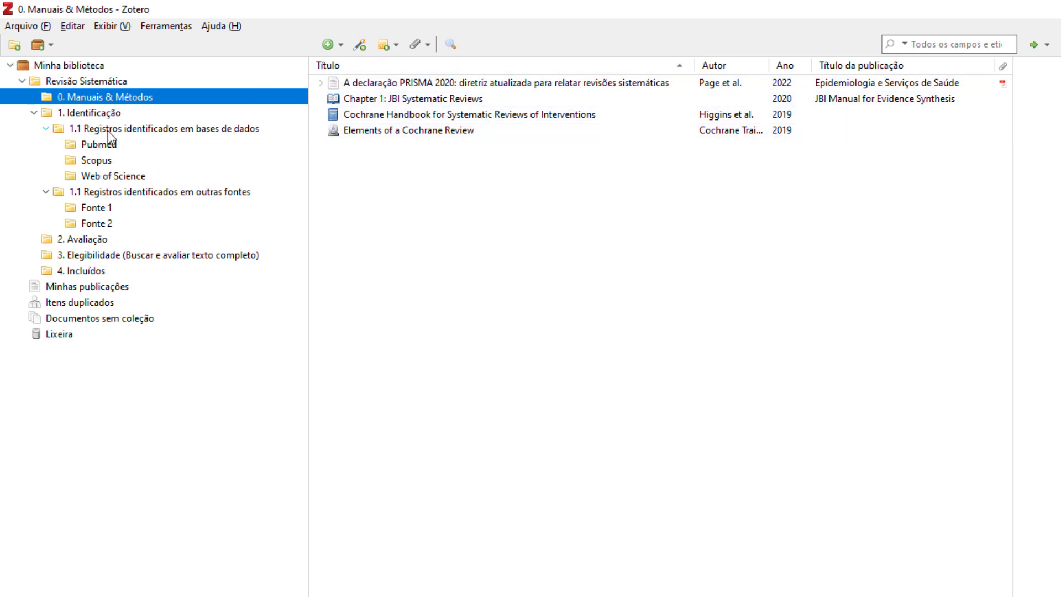
- Remove "Cochrane Handbook for Systematic Reviews of Interventions" from the 0. Manuais & Métodos collection without trashing it
{"action": "left_click", "coordinate": [410, 119]}
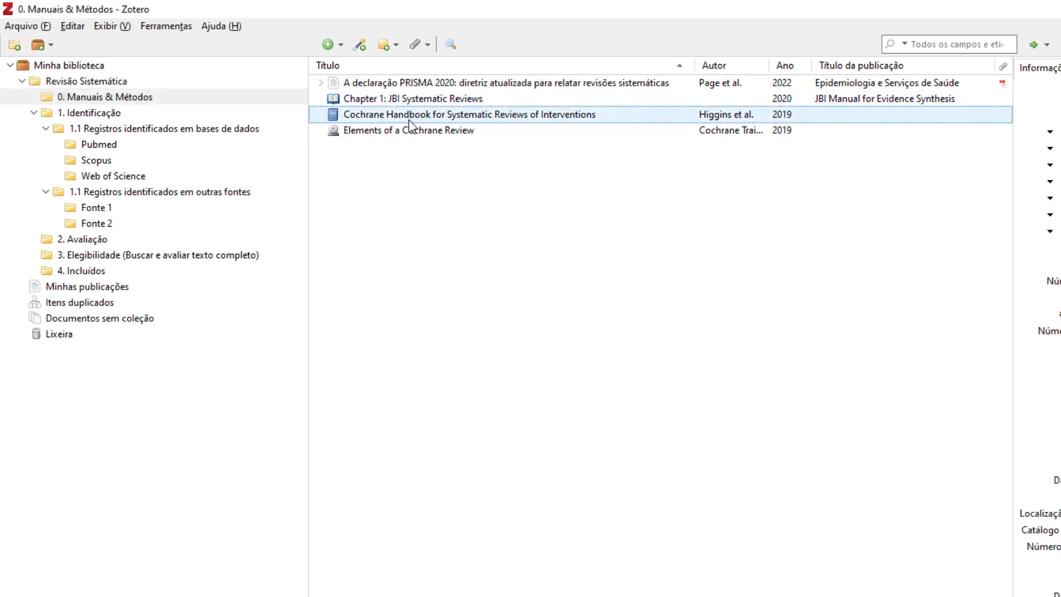
{"action": "key", "text": "Delete"}
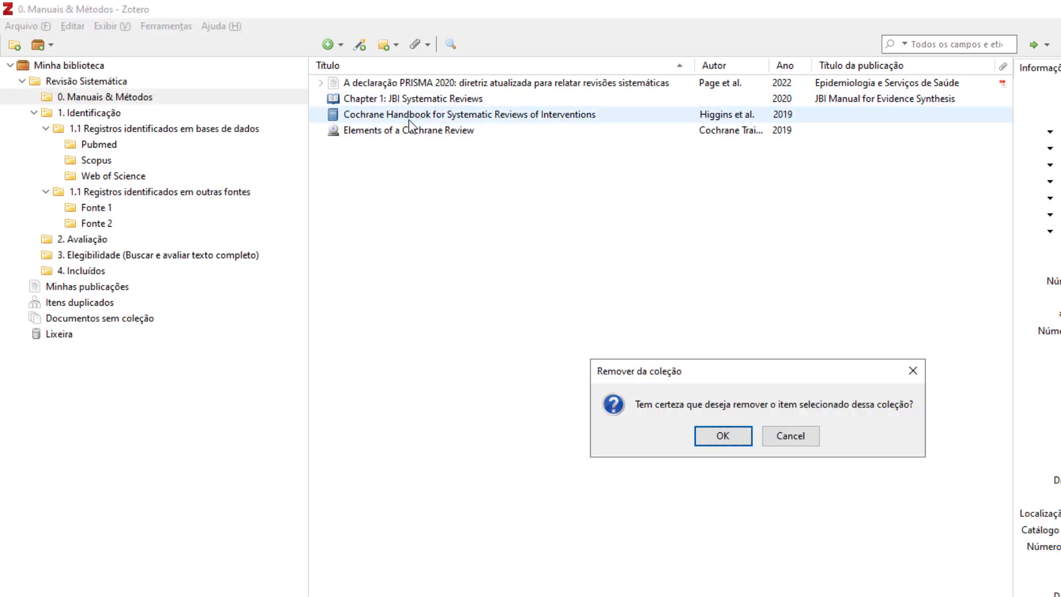
{"action": "left_click", "coordinate": [723, 435]}
- Check Minha biblioteca, Lixeira and 0. Manuais & Métodos for the Cochrane Handbook entry
{"action": "left_click", "coordinate": [85, 68]}
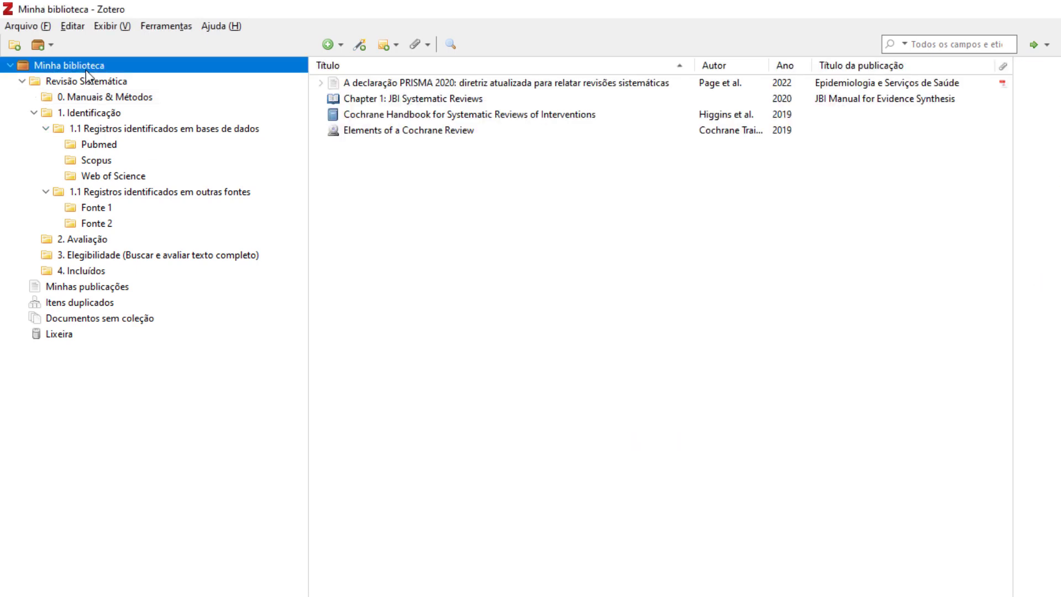
{"action": "left_click", "coordinate": [59, 334]}
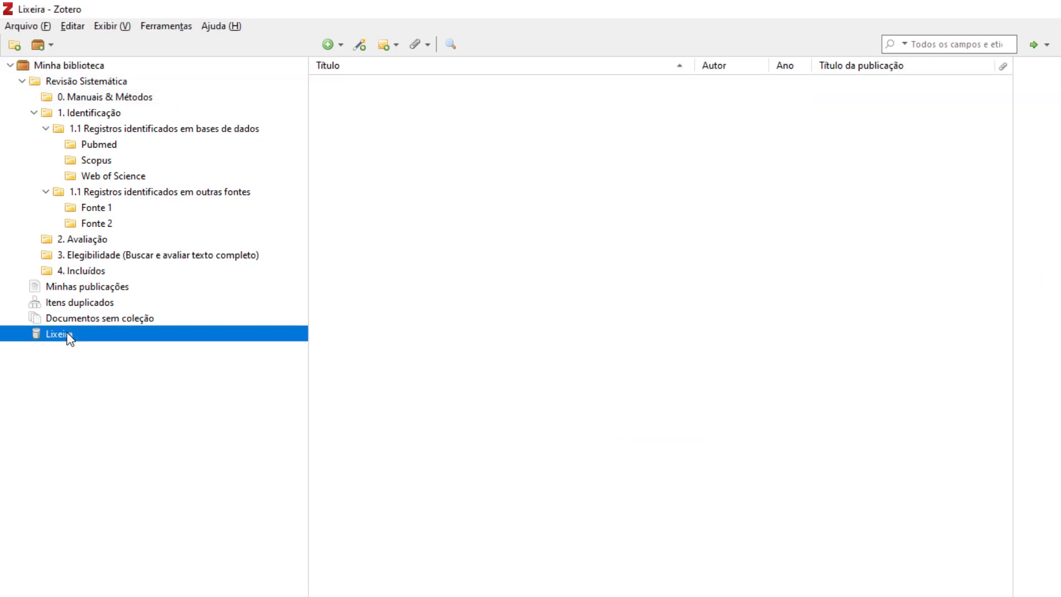
{"action": "left_click", "coordinate": [79, 66]}
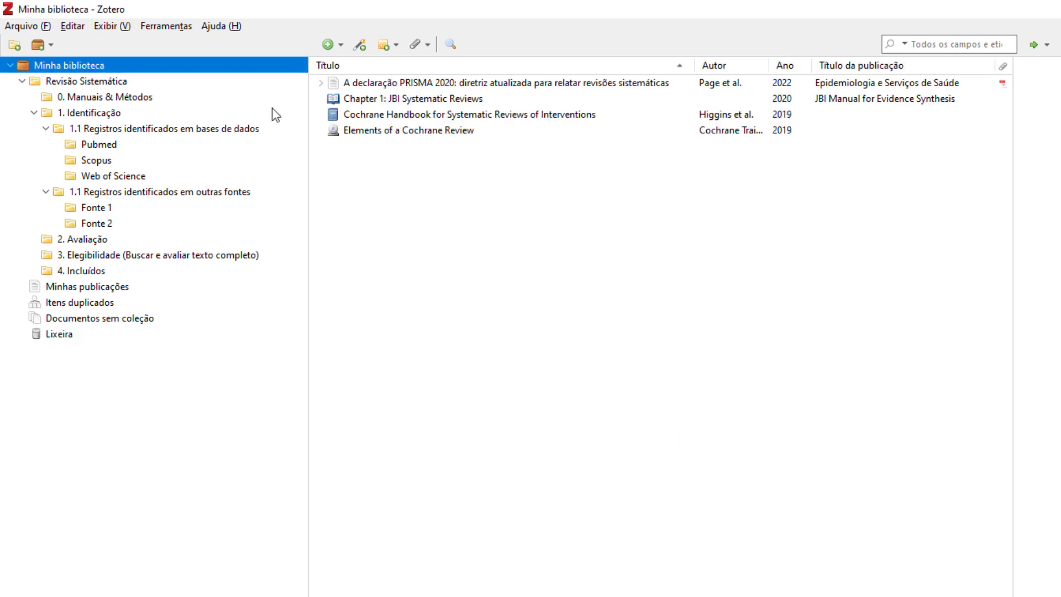
{"action": "left_click", "coordinate": [406, 117]}
{"action": "left_click", "coordinate": [116, 98]}
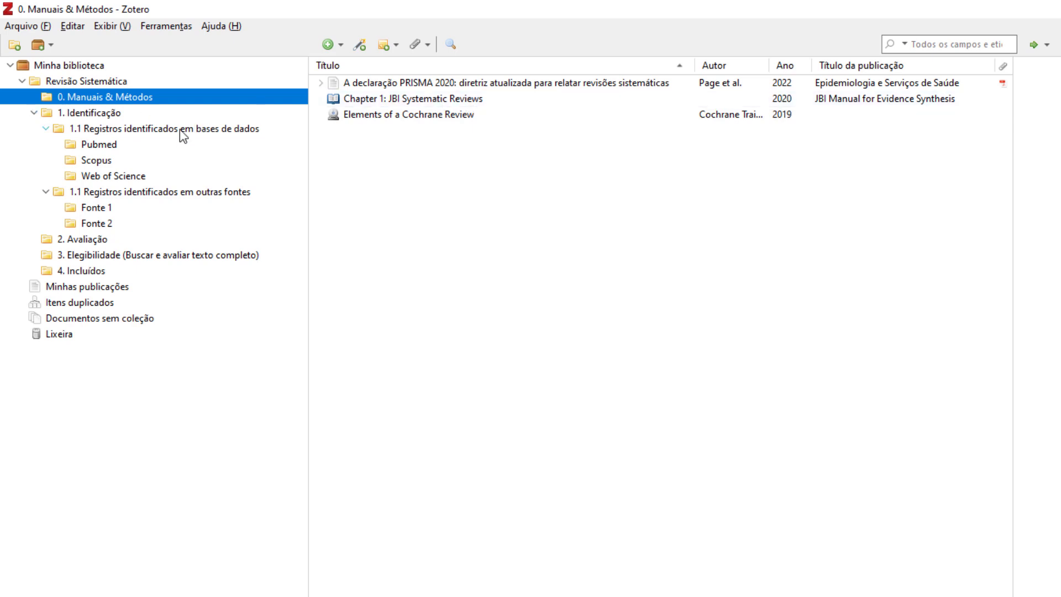
{"action": "left_click", "coordinate": [65, 65]}
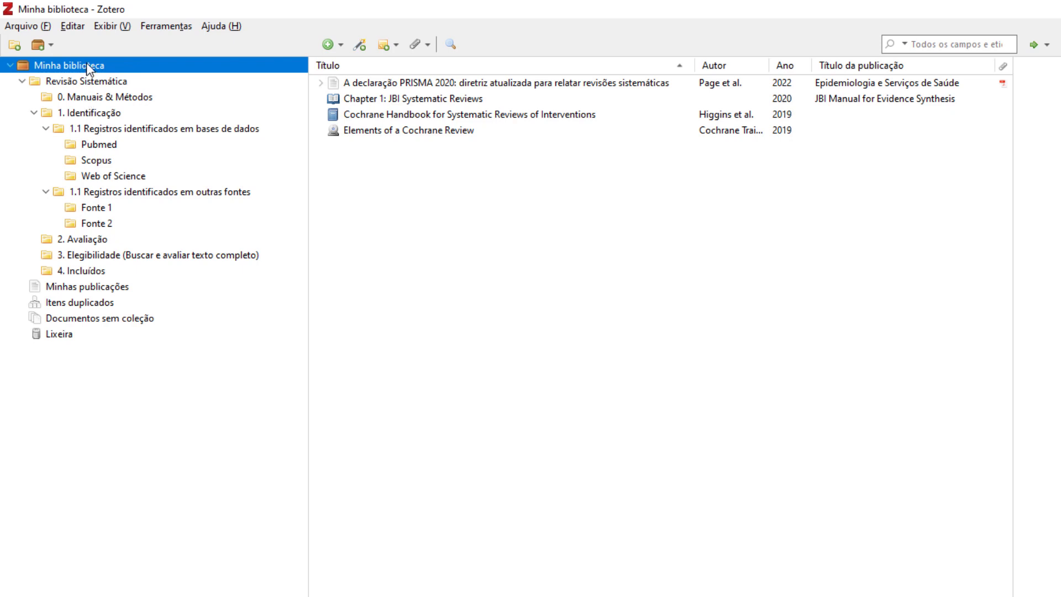
{"action": "left_click", "coordinate": [354, 116]}
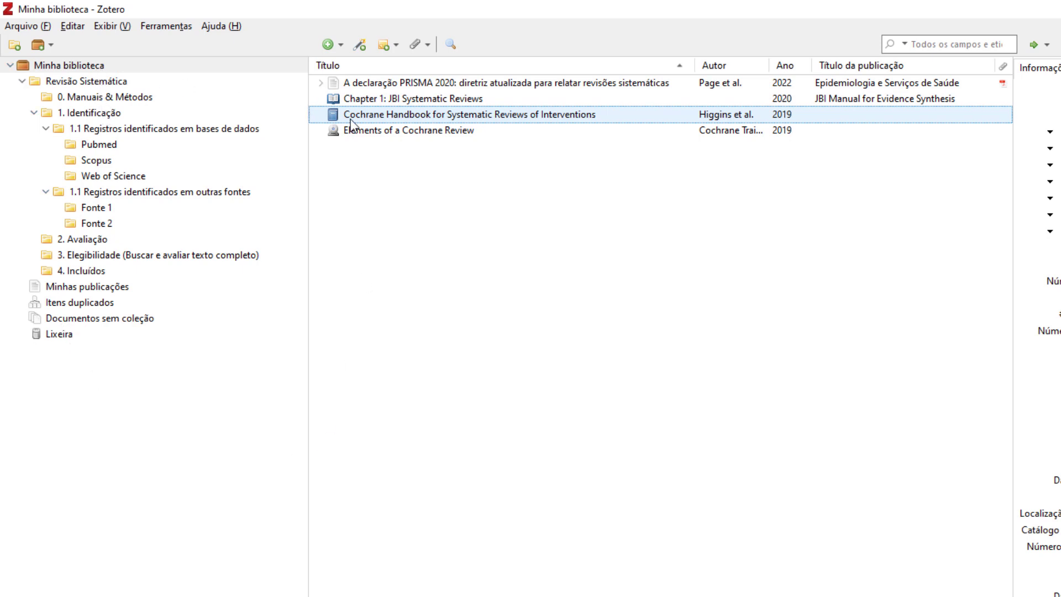
{"action": "left_click", "coordinate": [379, 132]}
{"action": "left_click", "coordinate": [391, 114]}
{"action": "left_click", "coordinate": [133, 97]}
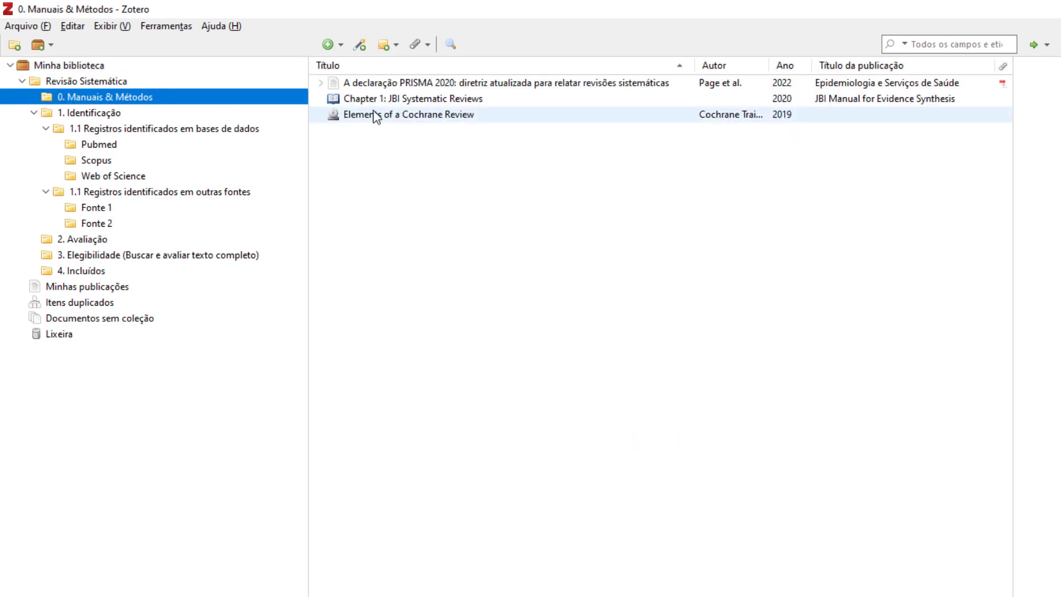
- Review the actions for "Elements of a Cochrane Review" and compare the contents of Minha biblioteca with Revisão Sistemática, 0. Manuais & Métodos and Pubmed
{"action": "right_click", "coordinate": [368, 114]}
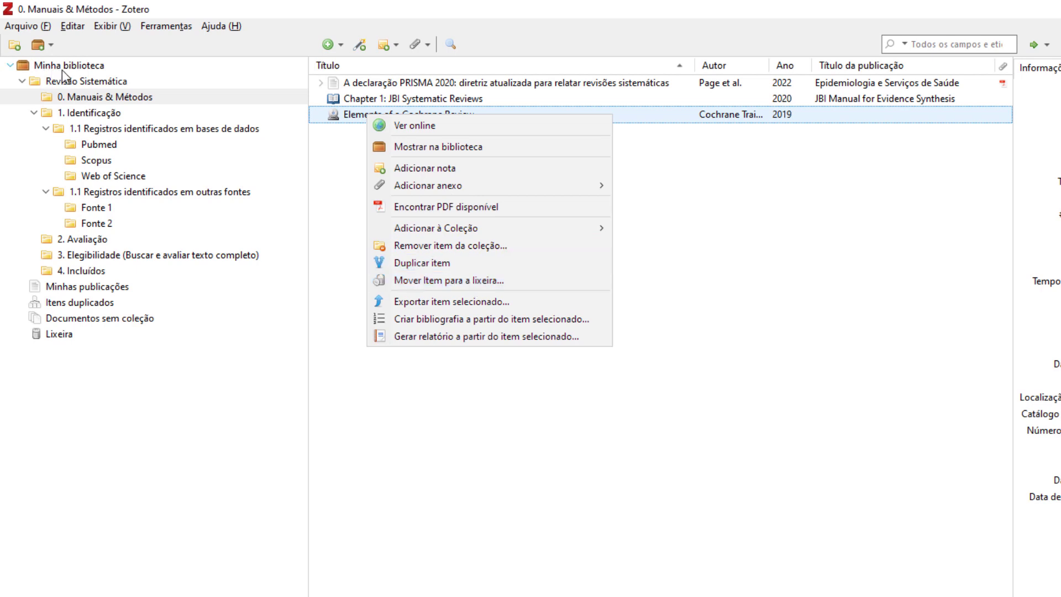
{"action": "left_click", "coordinate": [445, 203]}
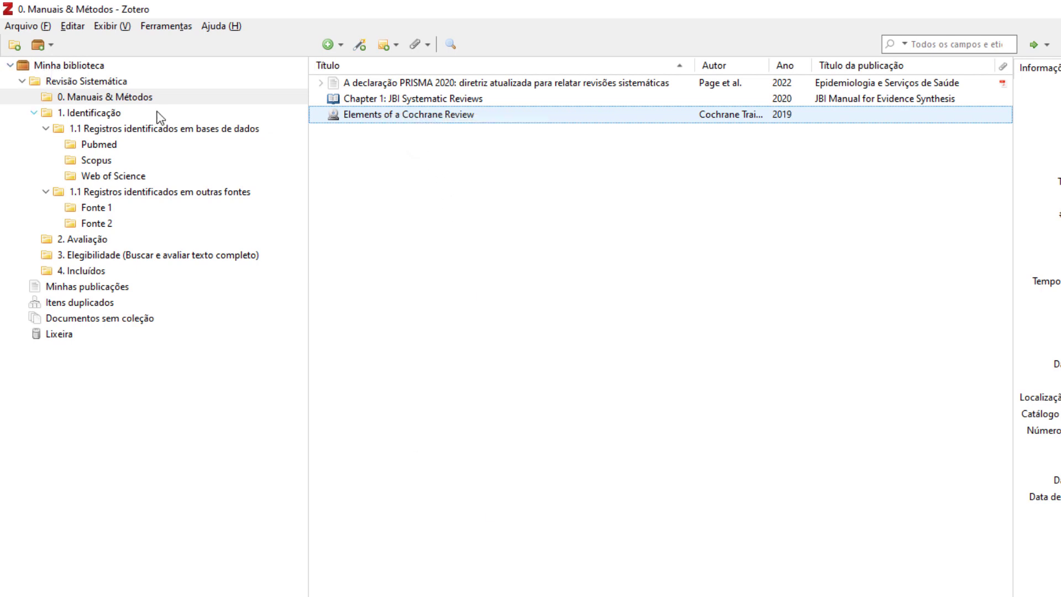
{"action": "left_click", "coordinate": [54, 65]}
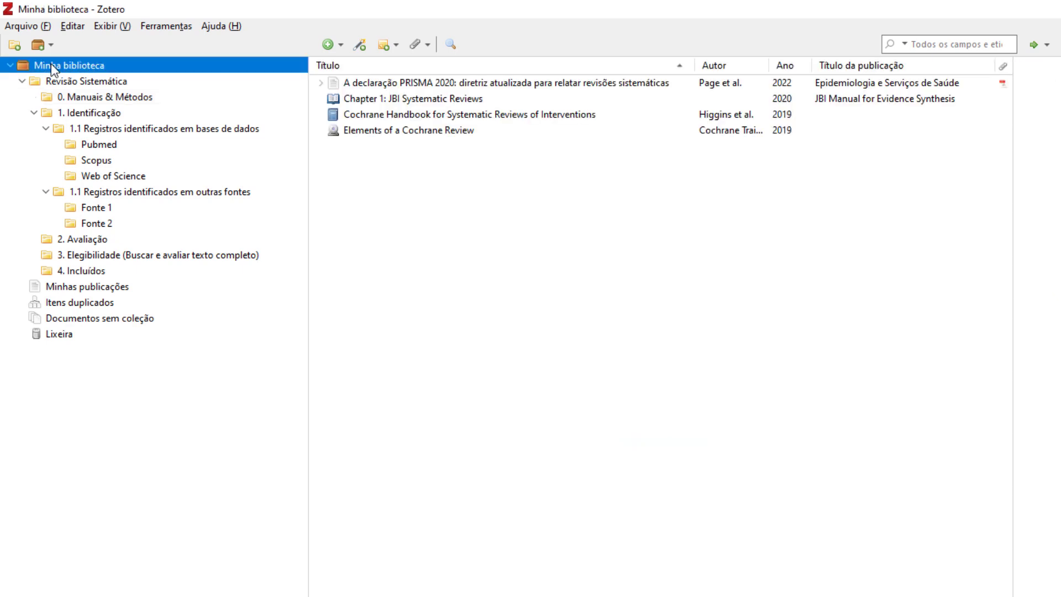
{"action": "left_click", "coordinate": [84, 95]}
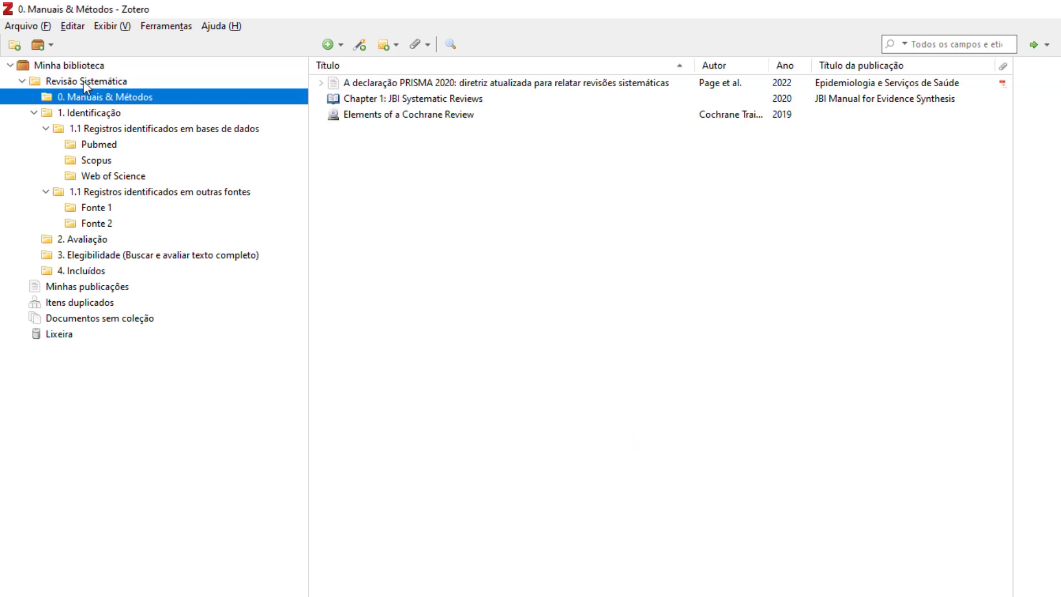
{"action": "left_click", "coordinate": [428, 115]}
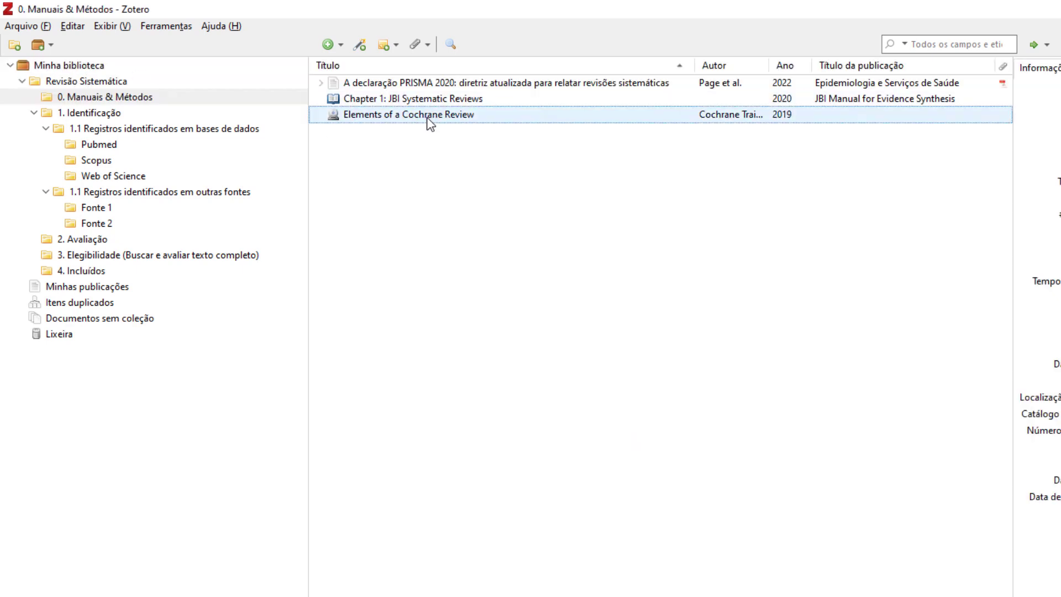
{"action": "left_click", "coordinate": [105, 65]}
{"action": "left_click", "coordinate": [103, 82]}
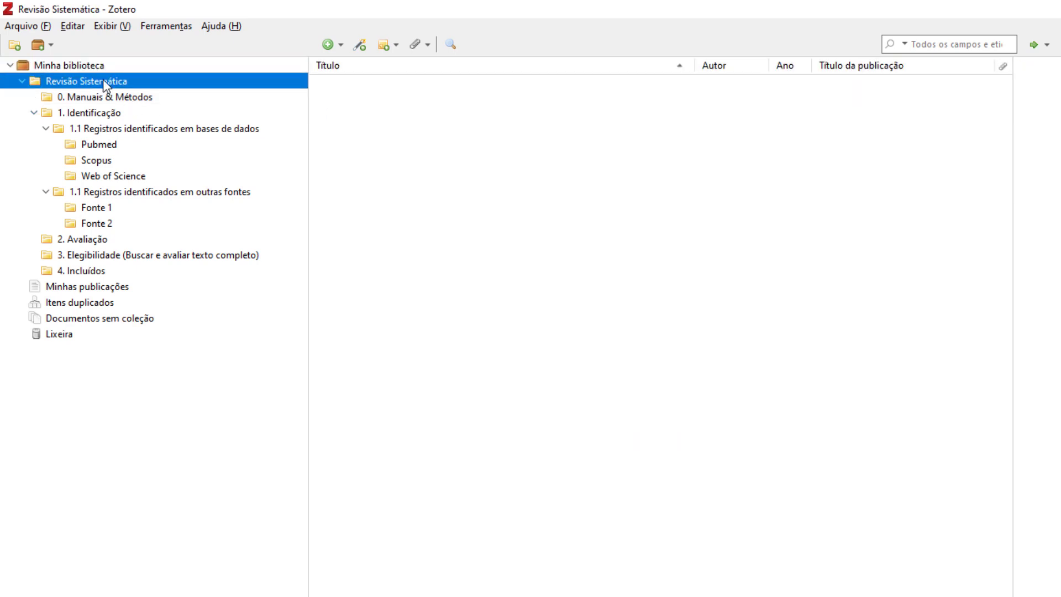
{"action": "key", "text": "Up"}
{"action": "left_click", "coordinate": [108, 95]}
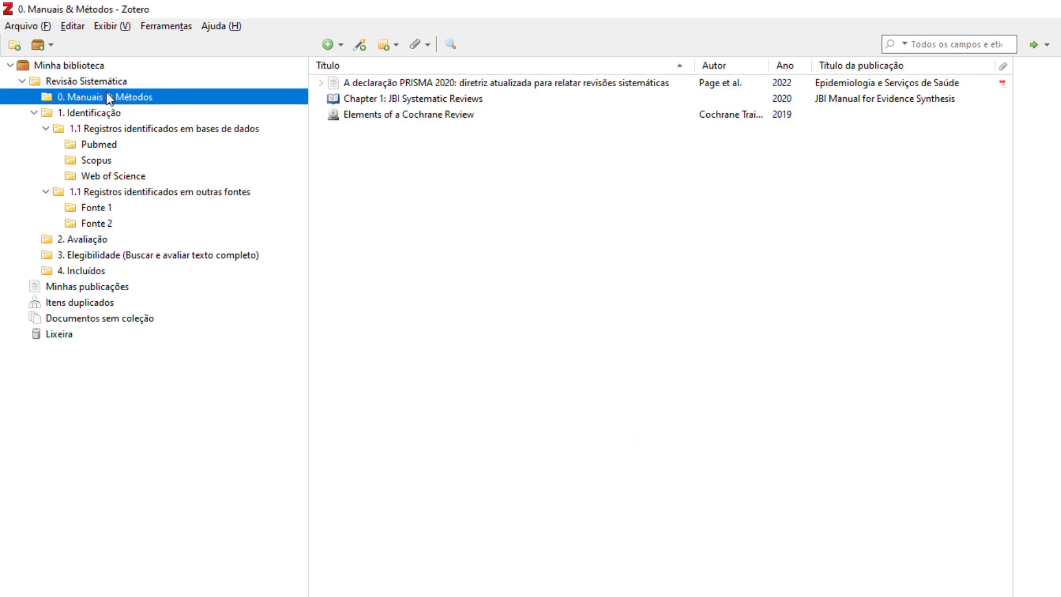
{"action": "left_click", "coordinate": [112, 143]}
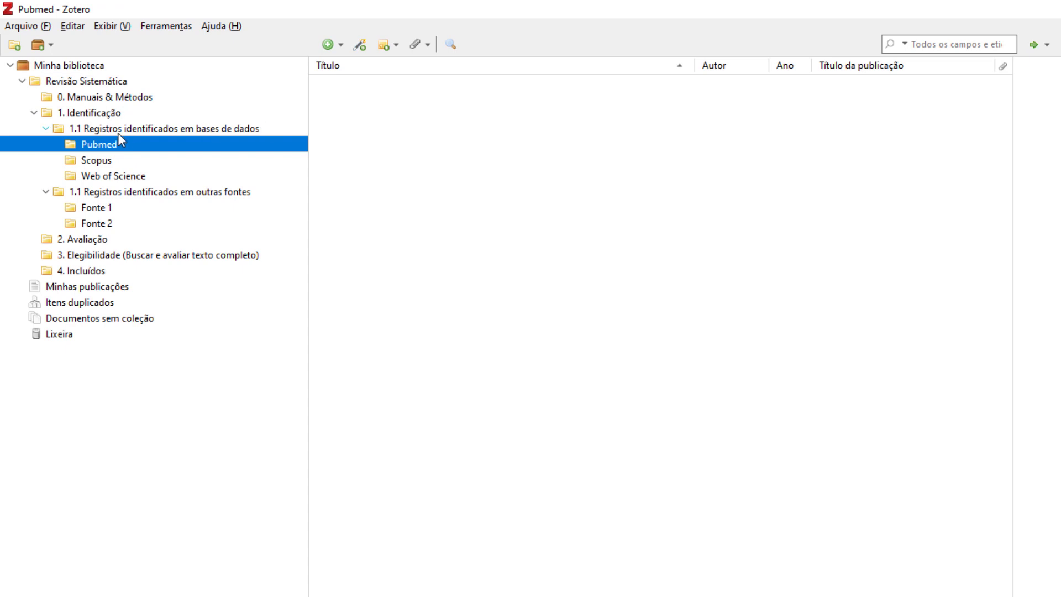
{"action": "left_click", "coordinate": [87, 80]}
{"action": "right_click", "coordinate": [84, 68]}
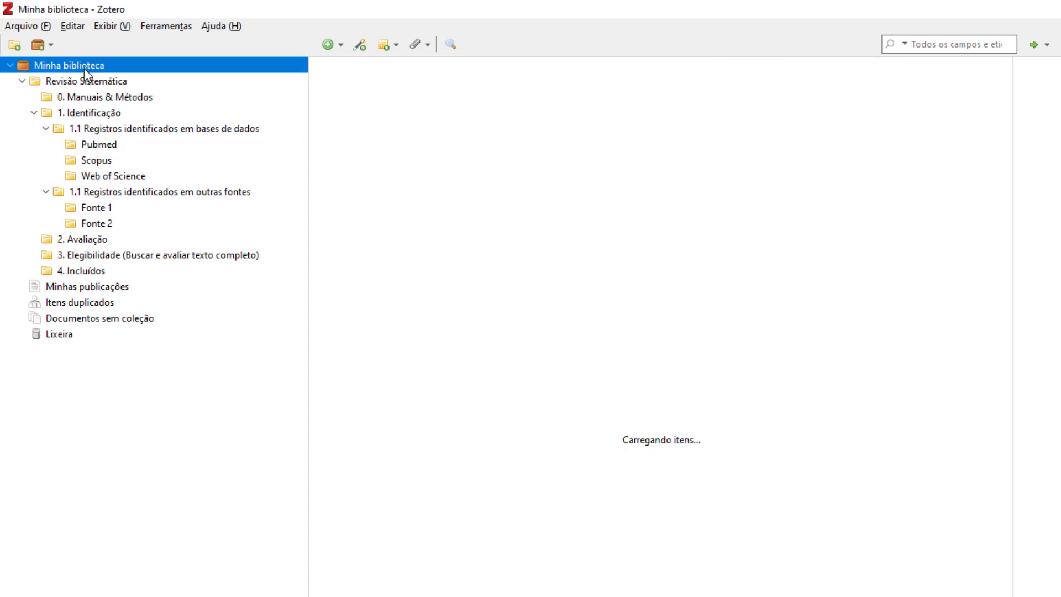
{"action": "left_click", "coordinate": [432, 29]}
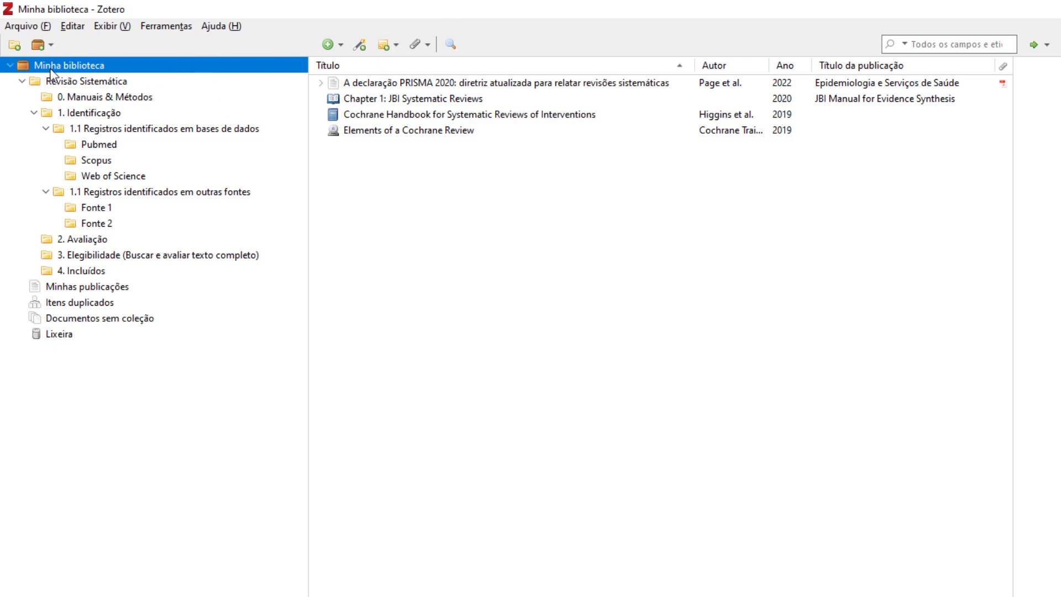
- Create a subcollection named "Aula Proxima Semana" under Revisão Sistemática and open it
{"action": "right_click", "coordinate": [80, 83]}
{"action": "left_click", "coordinate": [124, 96]}
{"action": "type", "text": "Au"}
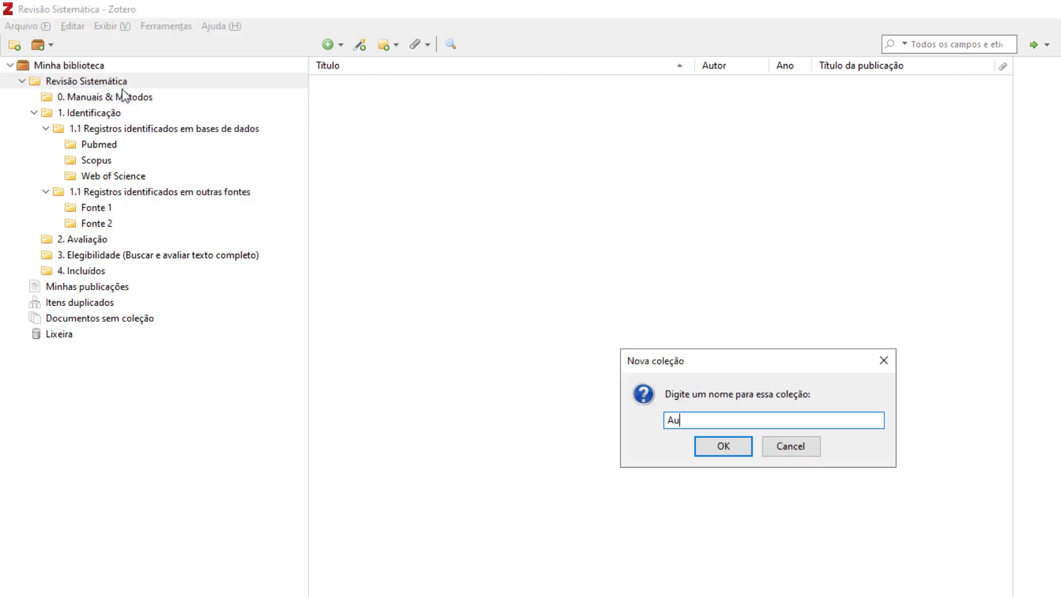
{"action": "type", "text": "la Proxima Semana"}
{"action": "key", "text": "Return"}
{"action": "left_click", "coordinate": [79, 298]}
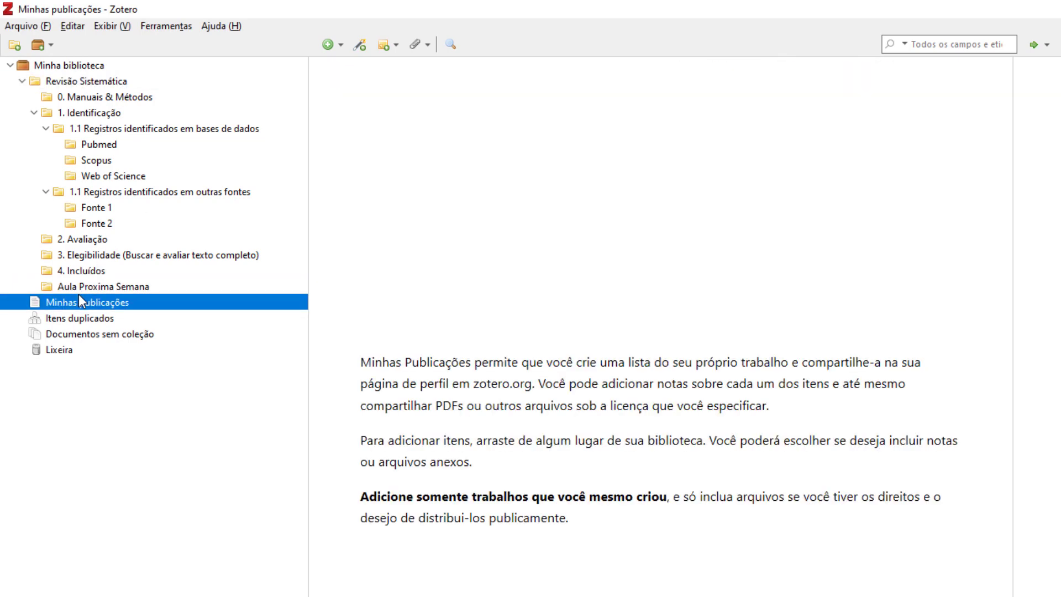
{"action": "left_click", "coordinate": [86, 287]}
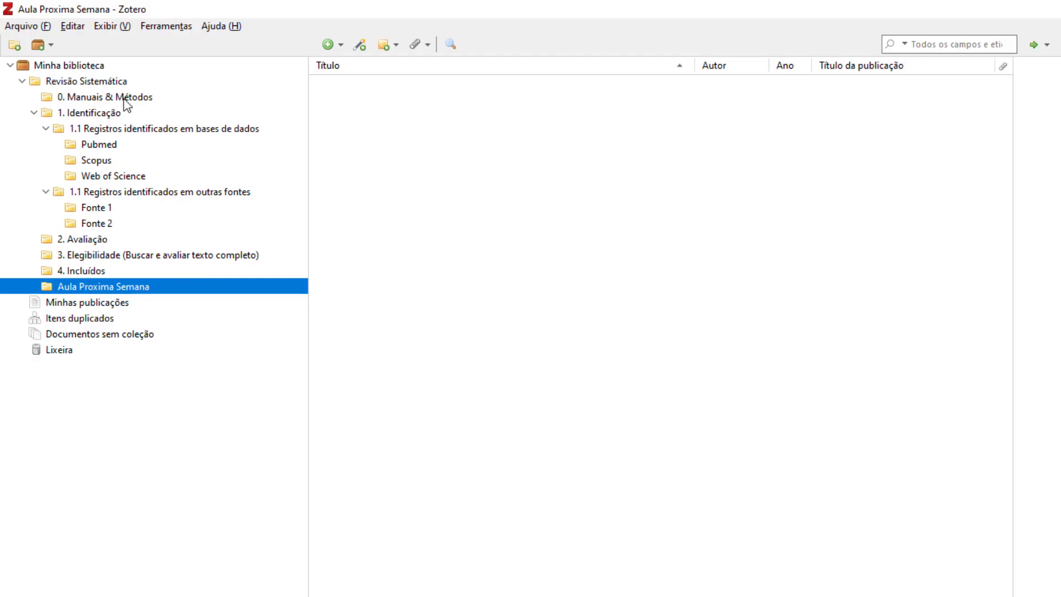
- Add "Chapter 1: JBI Systematic Reviews" from 0. Manuais & Métodos to Aula Proxima Semana as well, and open that collection
{"action": "left_click", "coordinate": [125, 101]}
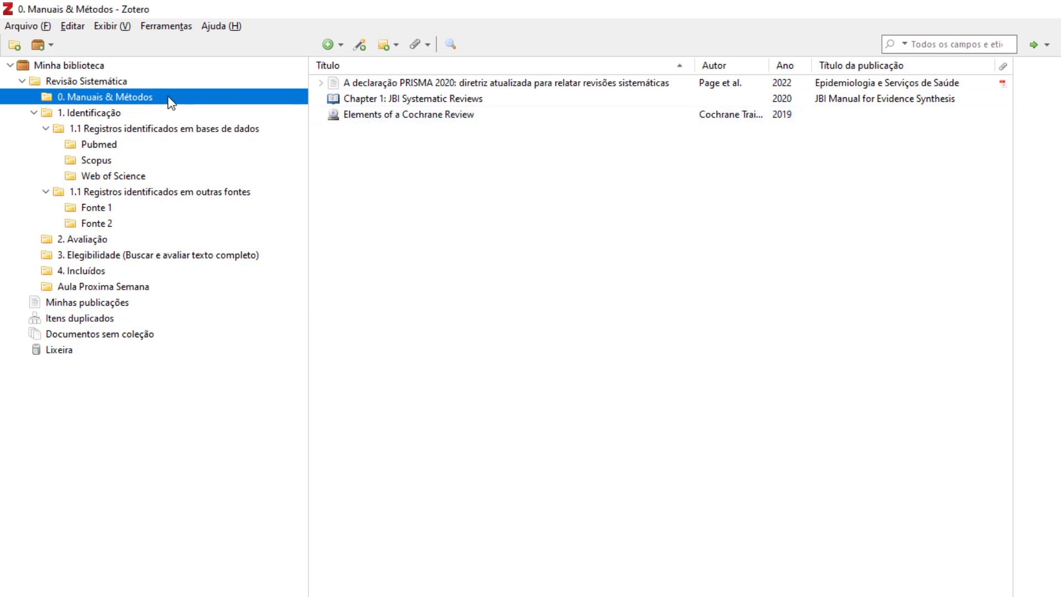
{"action": "left_click", "coordinate": [429, 101]}
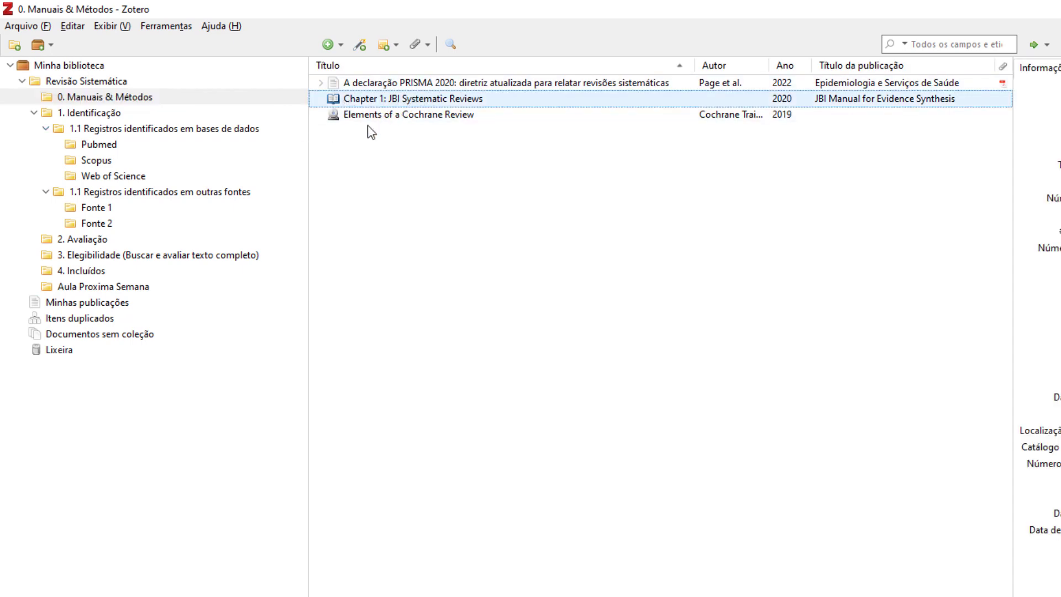
{"action": "left_click_drag", "start_coordinate": [370, 133], "coordinate": [115, 288]}
{"action": "left_click", "coordinate": [95, 101]}
{"action": "left_click", "coordinate": [133, 286]}
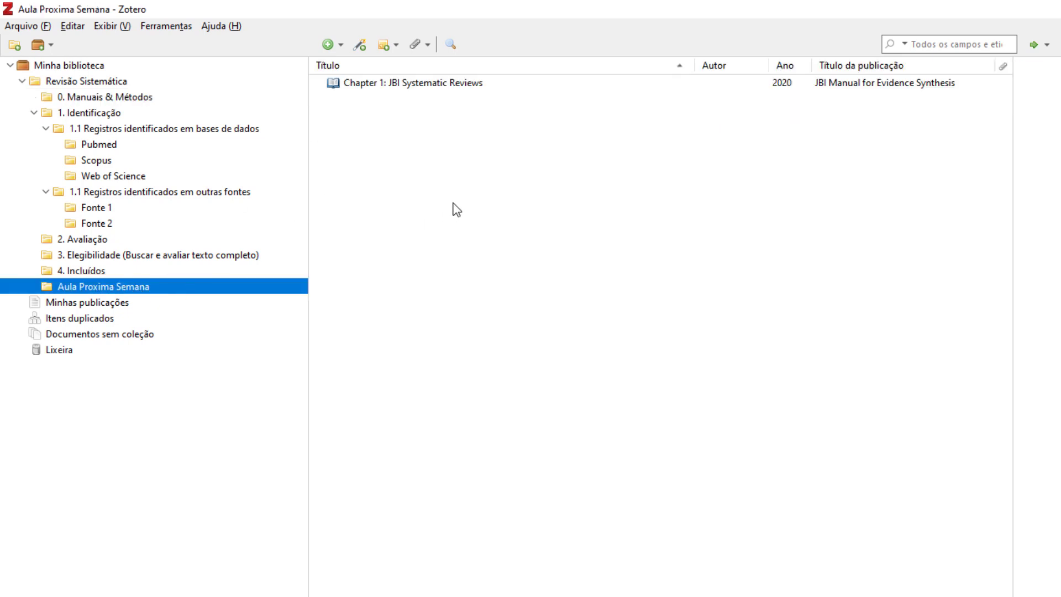
- Remove "Chapter 1: JBI Systematic Reviews" from Aula Proxima Semana and check for it in 0. Manuais & Métodos
{"action": "left_click", "coordinate": [404, 88]}
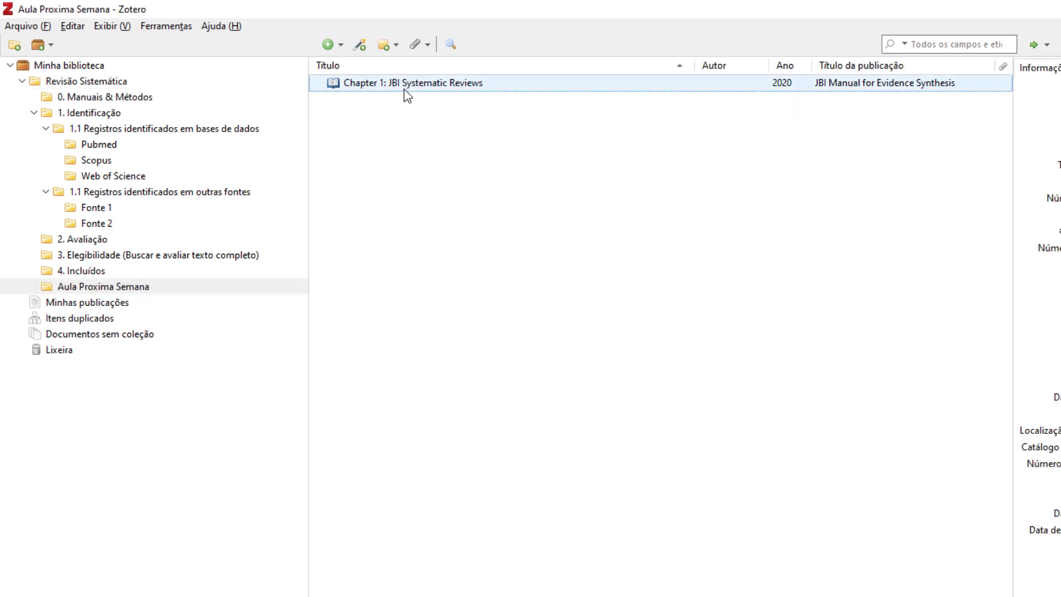
{"action": "key", "text": "Delete"}
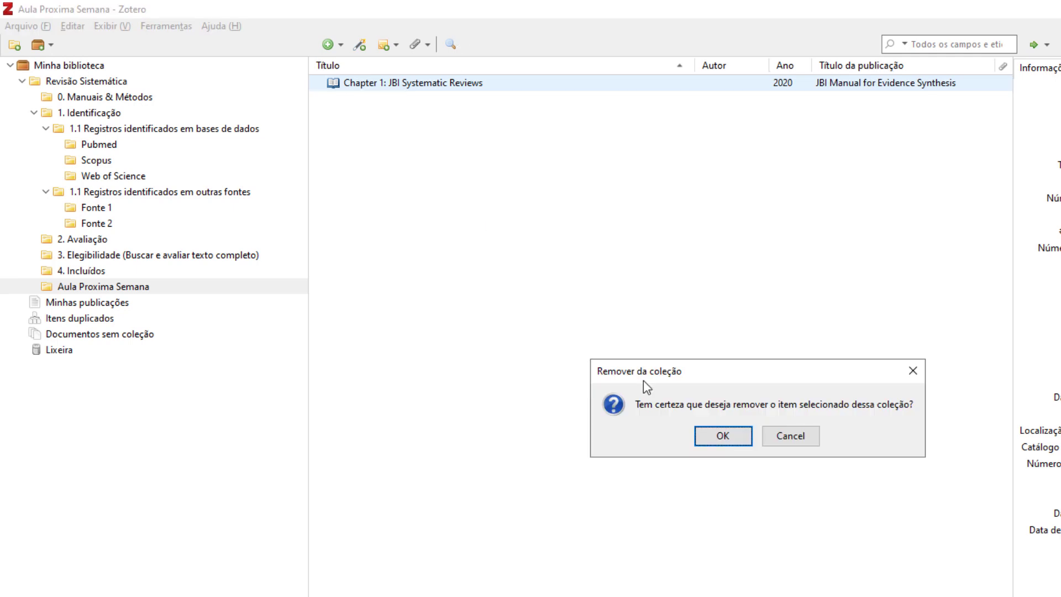
{"action": "left_click", "coordinate": [716, 439]}
{"action": "left_click", "coordinate": [88, 289]}
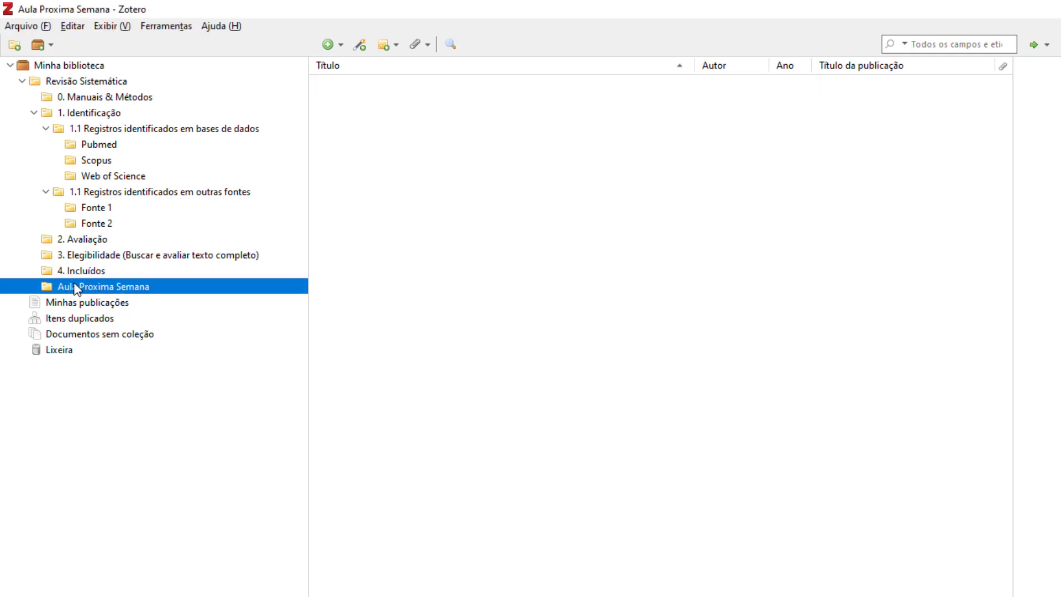
{"action": "left_click", "coordinate": [107, 97]}
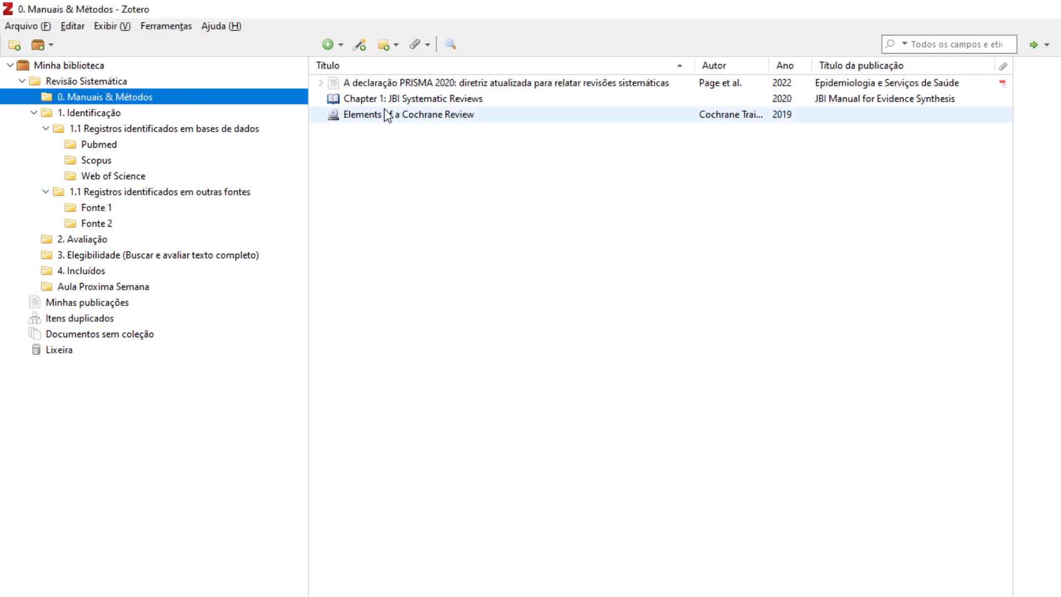
- Move "Chapter 1: JBI Systematic Reviews" out of 0. Manuais & Métodos into Aula Proxima Semana and open the destination collection
{"action": "left_click", "coordinate": [402, 100]}
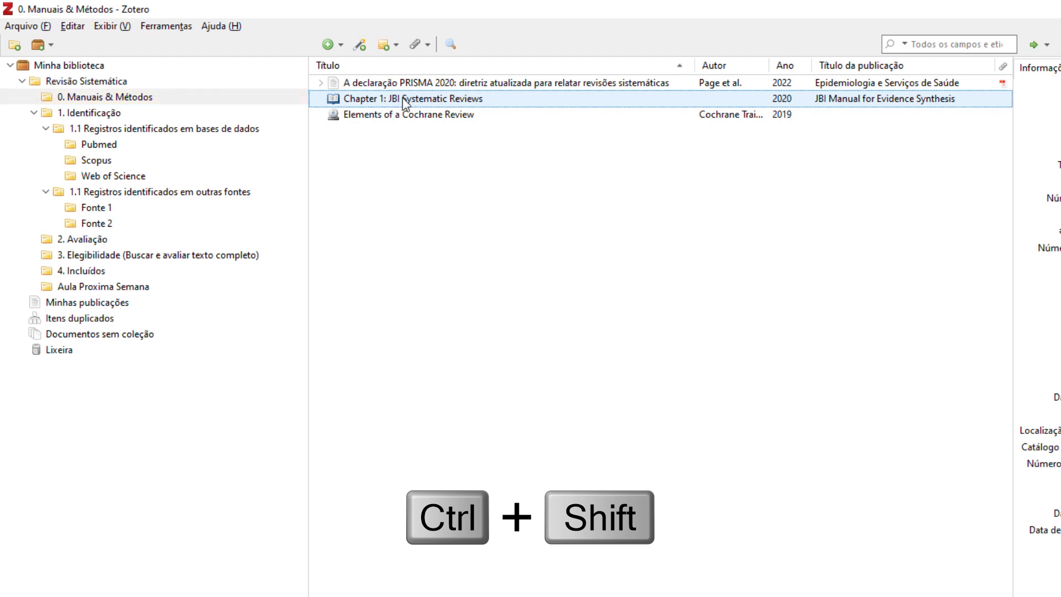
{"action": "left_click_drag", "start_coordinate": [405, 103], "coordinate": [95, 287]}
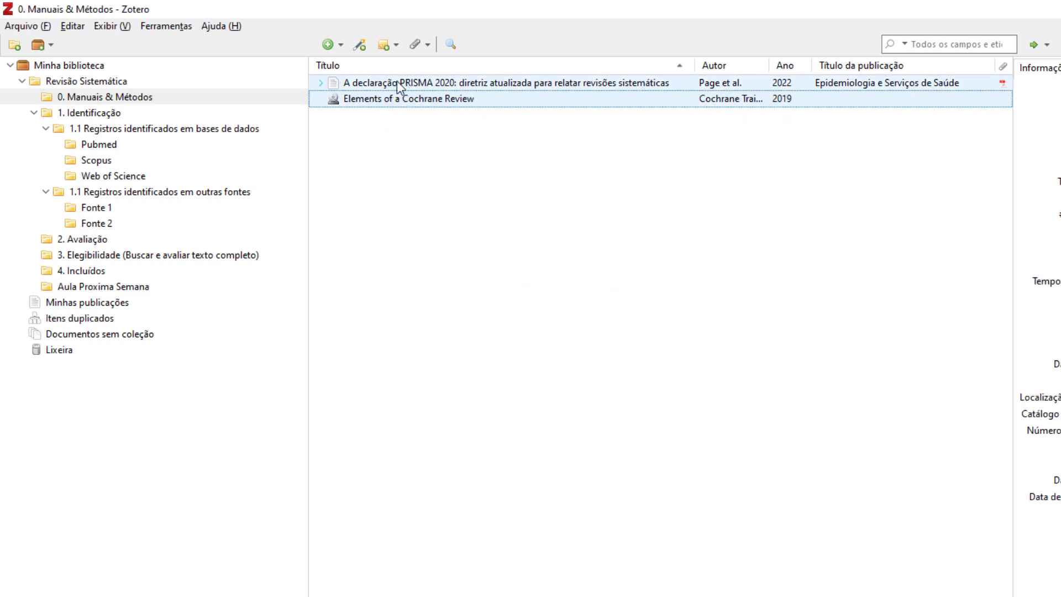
{"action": "left_click", "coordinate": [79, 290]}
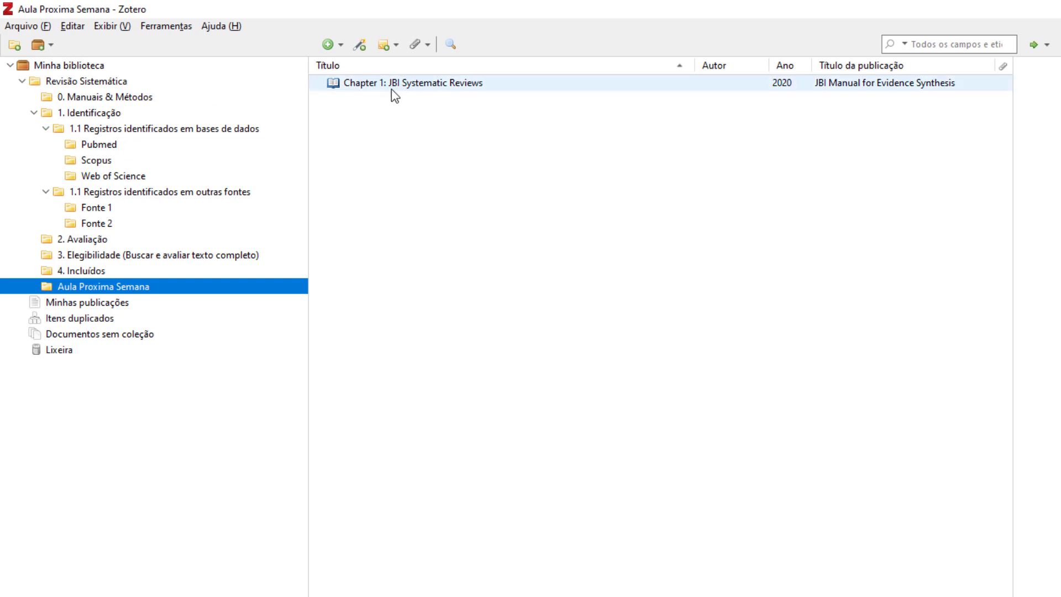
- Move "Chapter 1: JBI Systematic Reviews" from Aula Proxima Semana back to 0. Manuais & Métodos and open that collection
{"action": "left_click", "coordinate": [422, 84]}
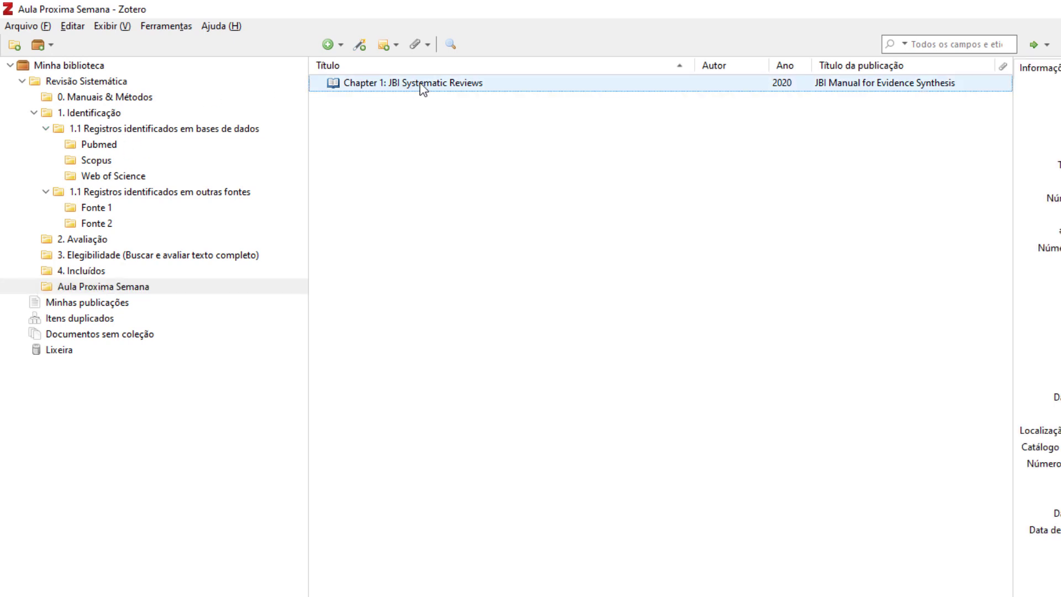
{"action": "left_click_drag", "start_coordinate": [423, 88], "coordinate": [111, 98]}
{"action": "left_click", "coordinate": [112, 97]}
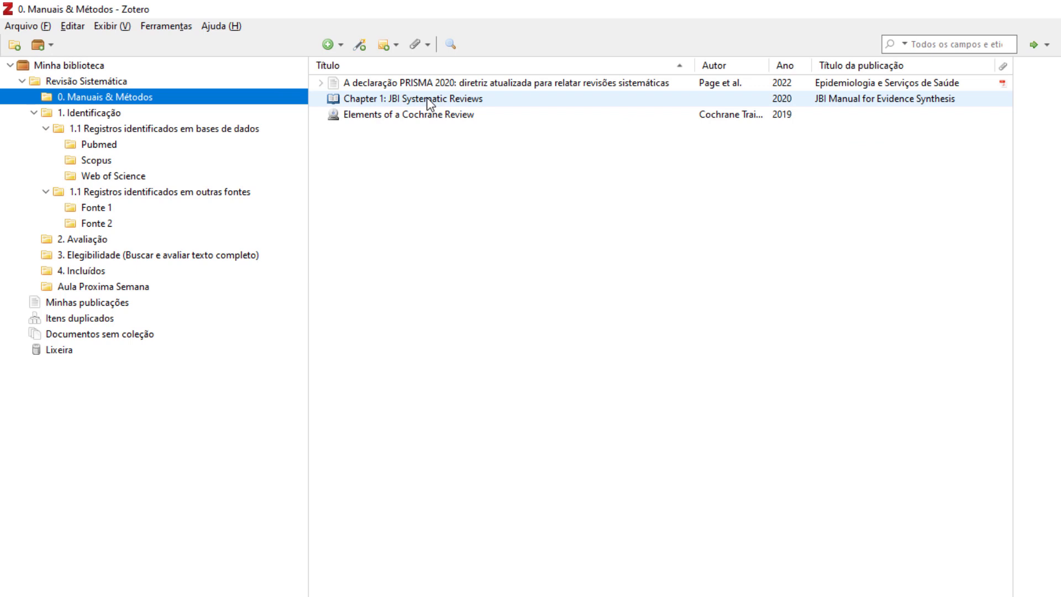
{"action": "left_click", "coordinate": [97, 286]}
{"action": "right_click", "coordinate": [110, 287]}
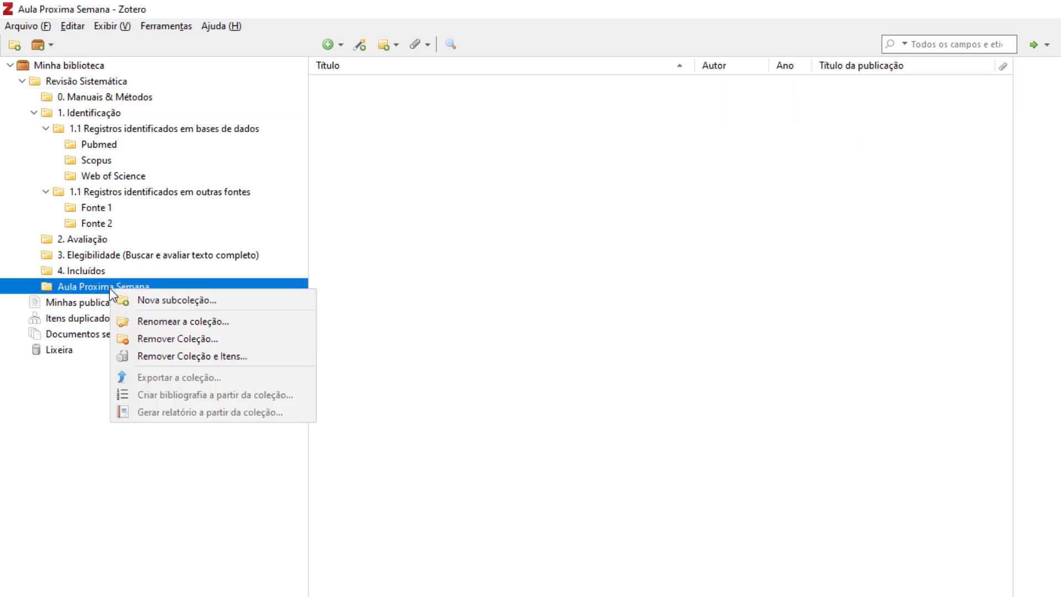
{"action": "left_click", "coordinate": [138, 98]}
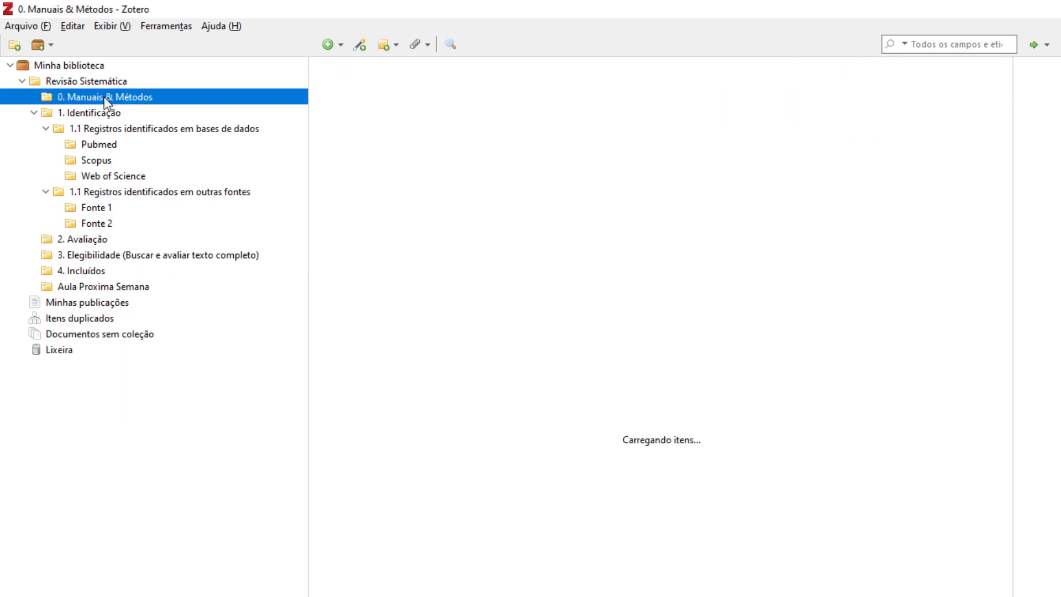
- Add "Chapter 1: JBI Systematic Reviews" from 0. Manuais & Métodos to Aula Proxima Semana as well, and check it in both collections
{"action": "left_click", "coordinate": [347, 99]}
{"action": "left_click_drag", "start_coordinate": [400, 101], "coordinate": [120, 284]}
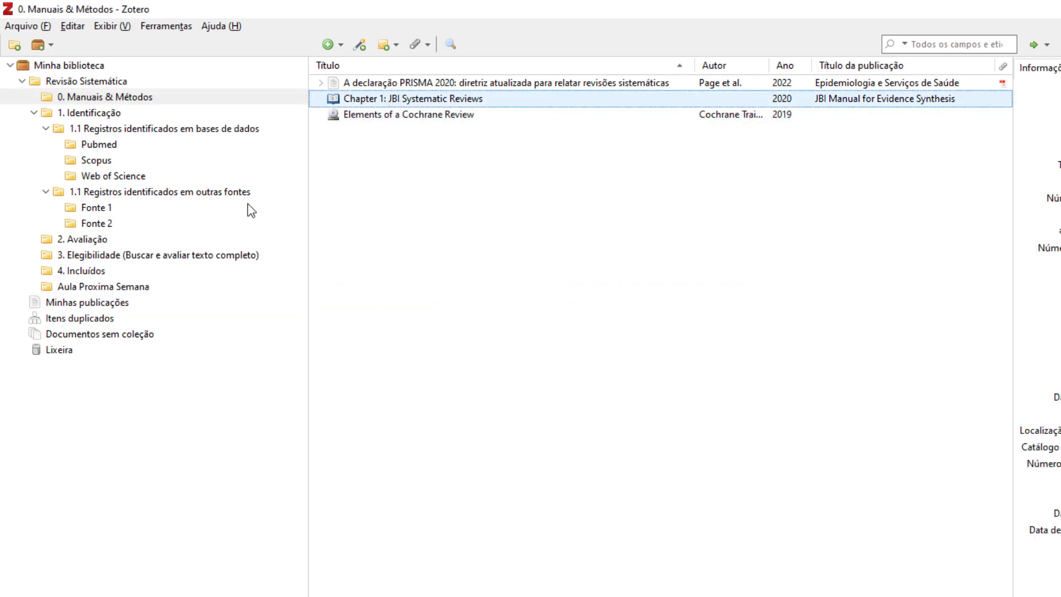
{"action": "left_click", "coordinate": [111, 287]}
{"action": "left_click", "coordinate": [118, 98]}
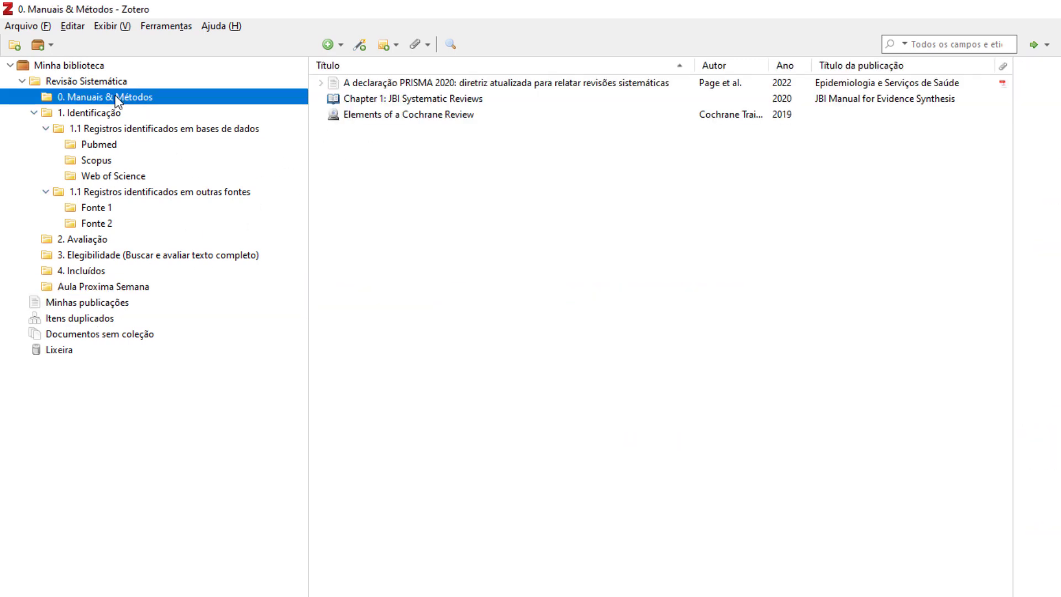
{"action": "left_click", "coordinate": [111, 287]}
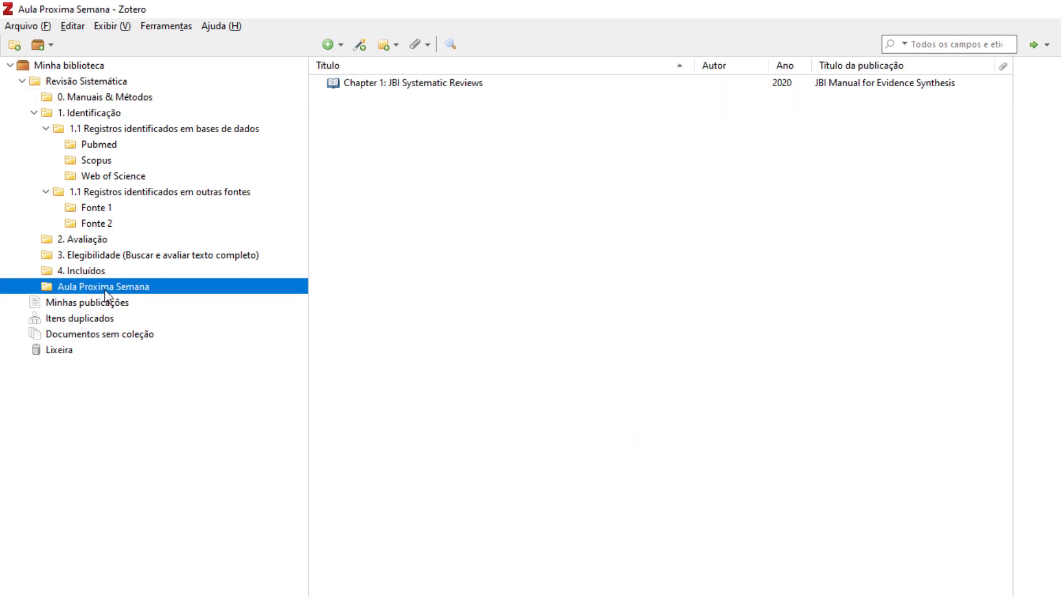
{"action": "right_click", "coordinate": [114, 291]}
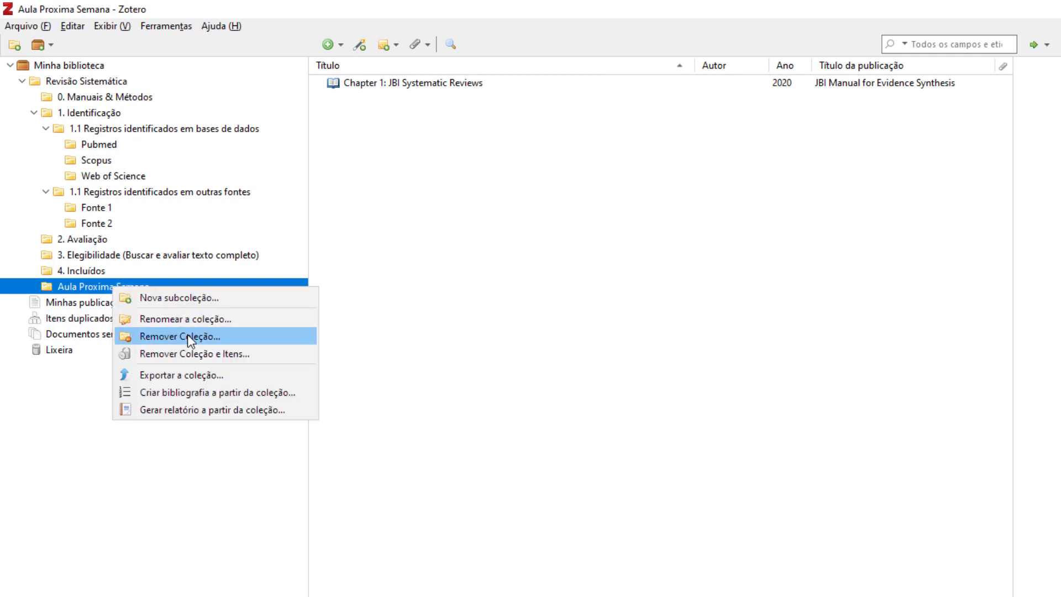
{"action": "left_click", "coordinate": [73, 287]}
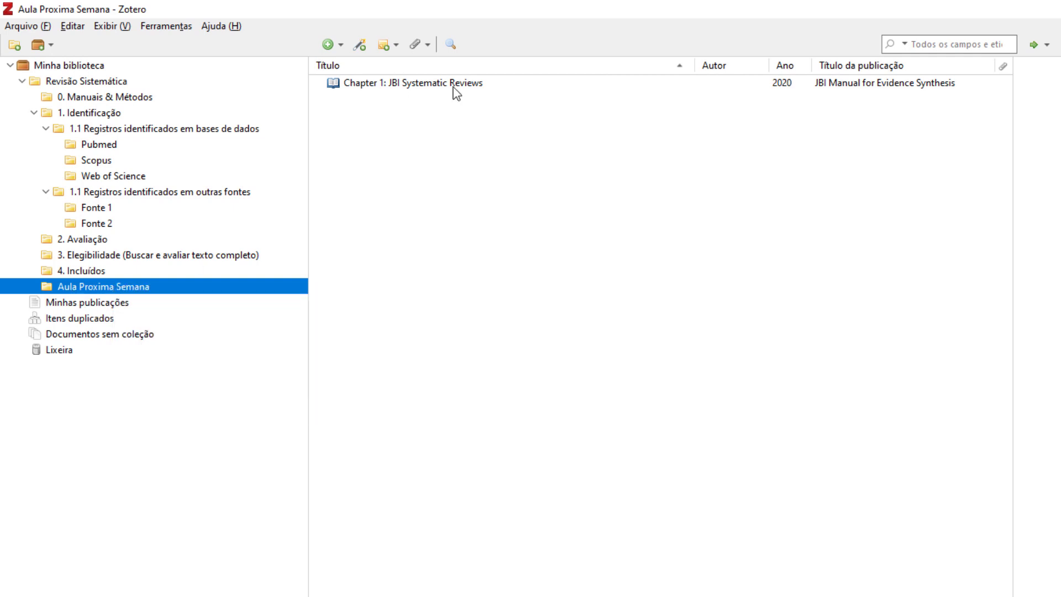
{"action": "left_click", "coordinate": [408, 87]}
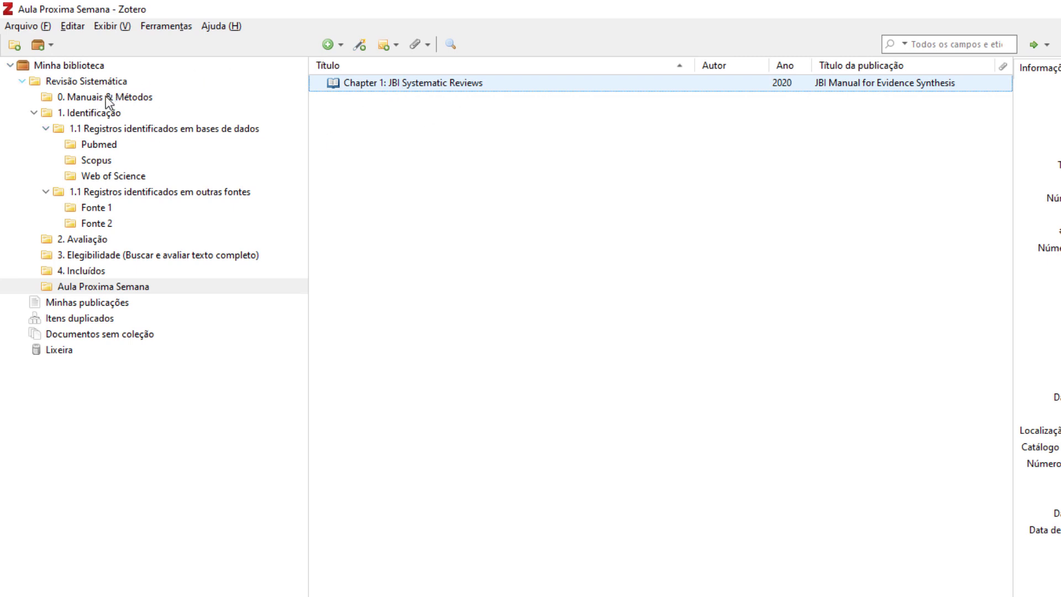
{"action": "right_click", "coordinate": [115, 288]}
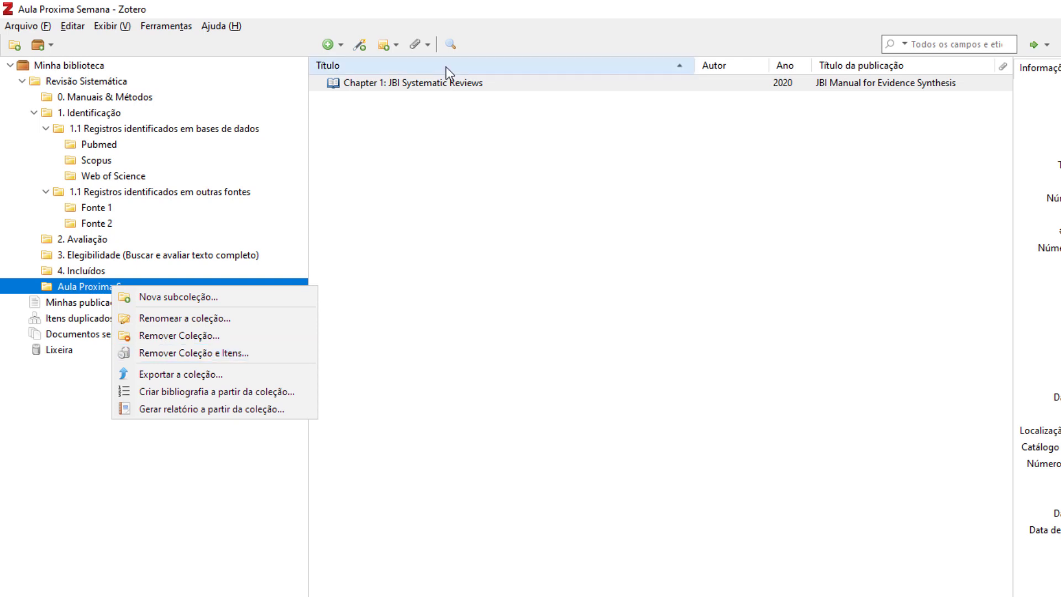
{"action": "left_click", "coordinate": [344, 94]}
{"action": "left_click", "coordinate": [139, 98]}
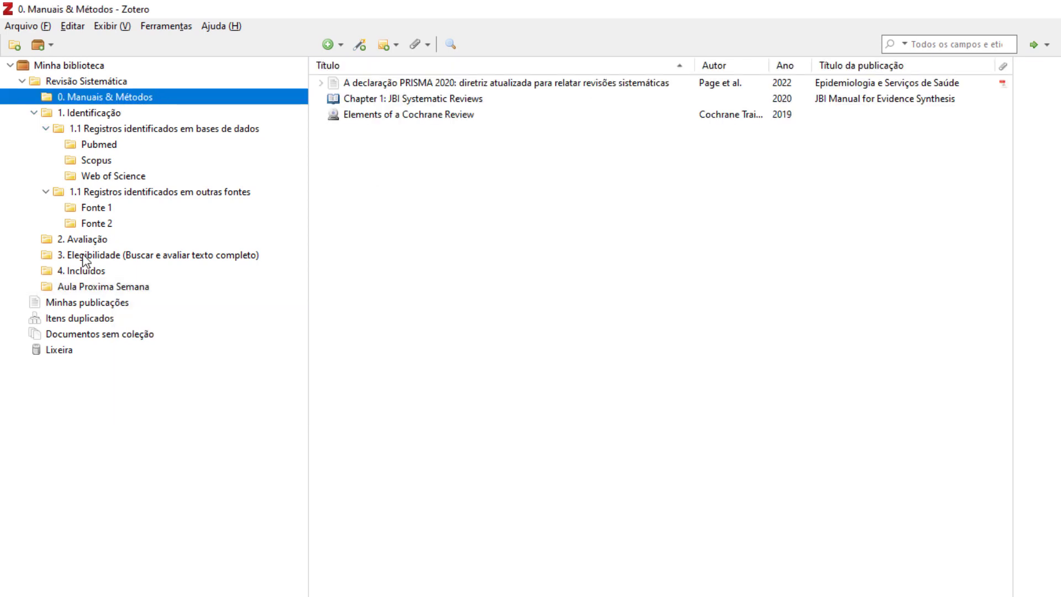
- Remove the Aula Proxima Semana collection without deleting its items, and check for "Chapter 1: JBI Systematic Reviews" in 0. Manuais & Métodos
{"action": "left_click", "coordinate": [82, 288]}
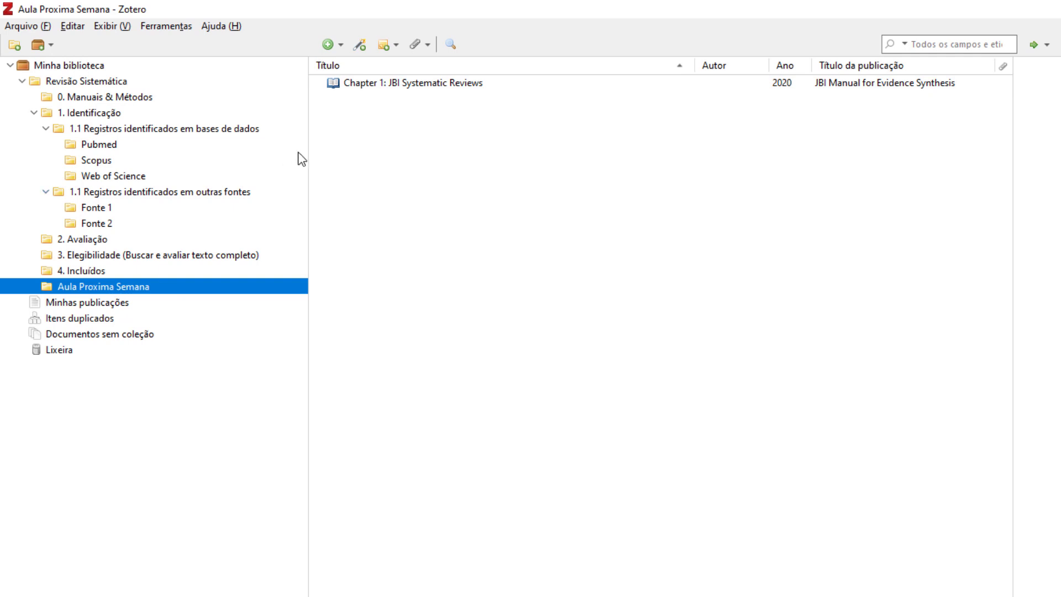
{"action": "right_click", "coordinate": [110, 292]}
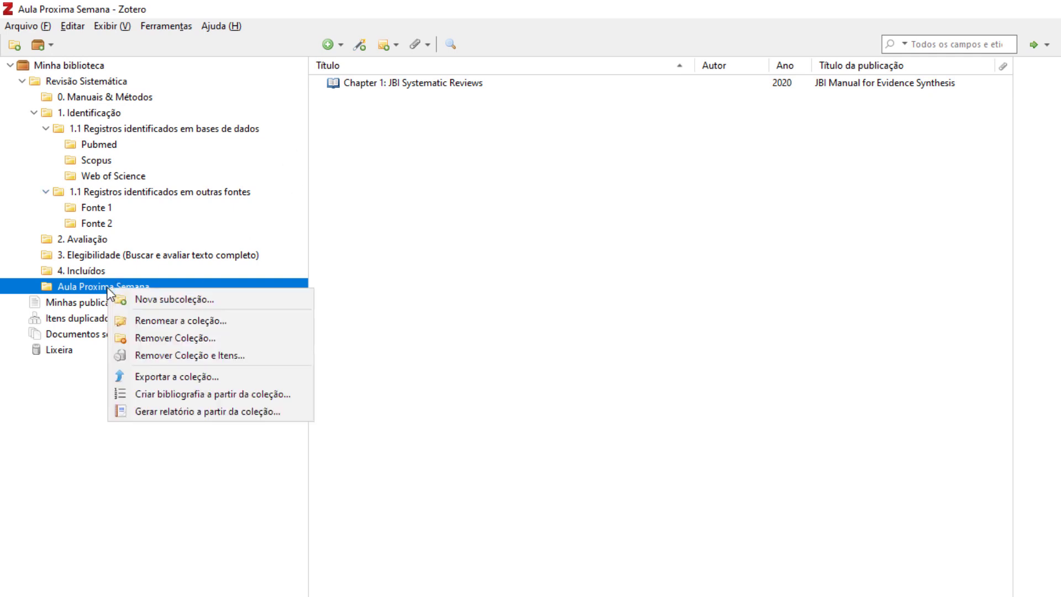
{"action": "left_click", "coordinate": [166, 331]}
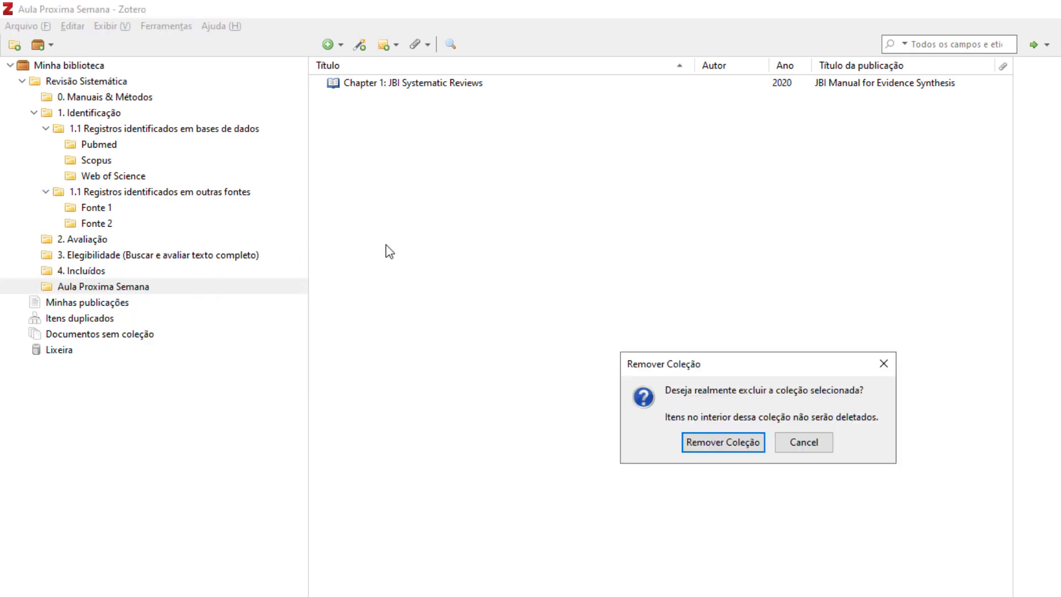
{"action": "left_click", "coordinate": [740, 442]}
{"action": "left_click", "coordinate": [121, 97]}
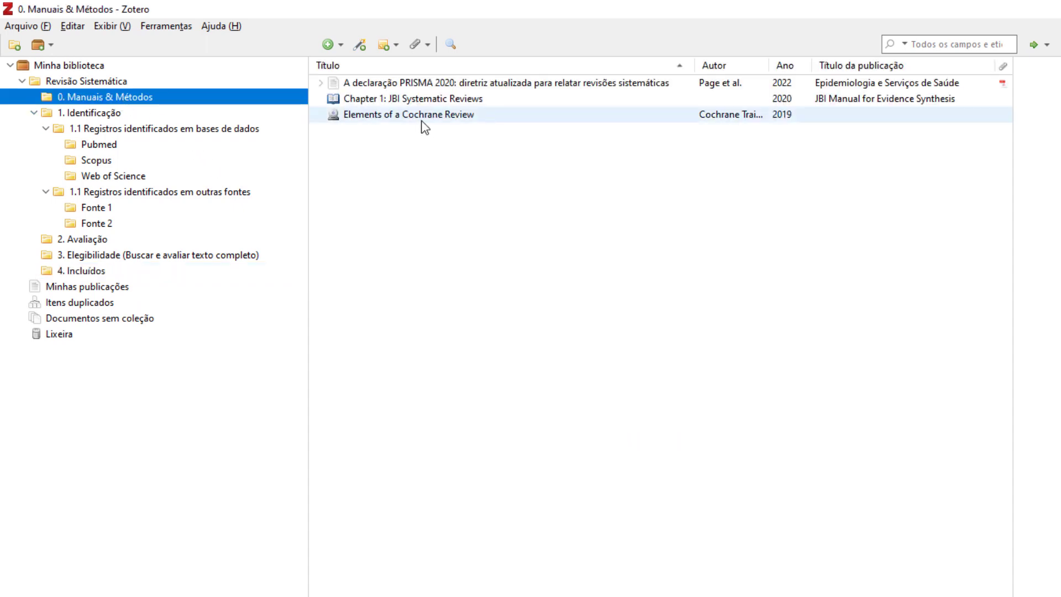